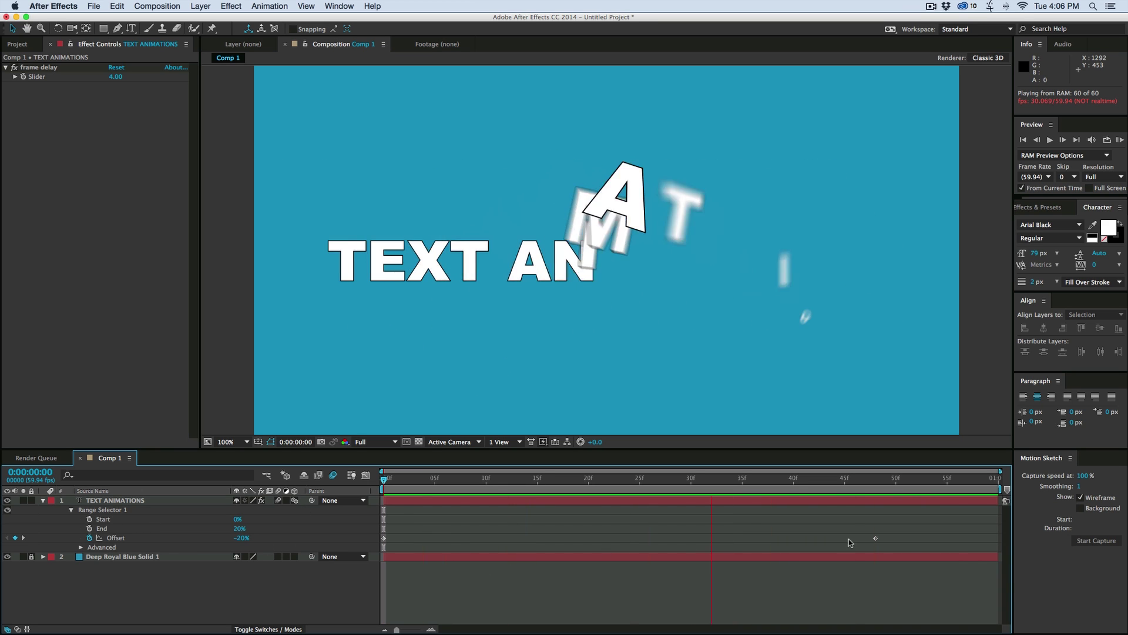
- Play and scrub through the example text animation
key(space)
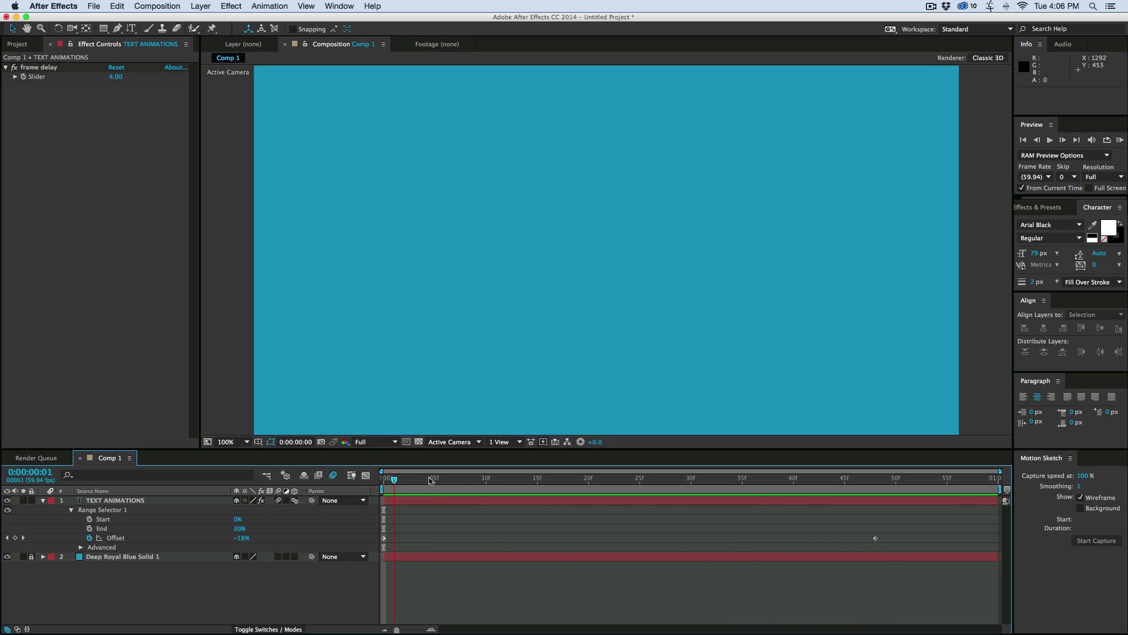
drag(390, 481, 662, 477)
key(space)
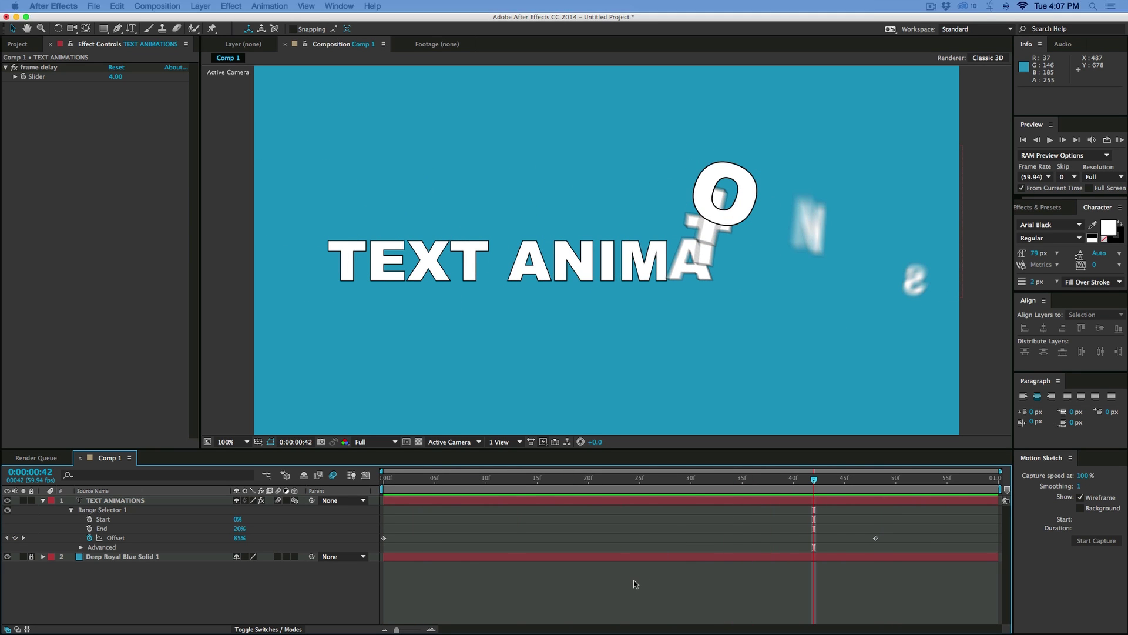
- Create a 23.976 fps composition named 'Text Animations'
key(super+n)
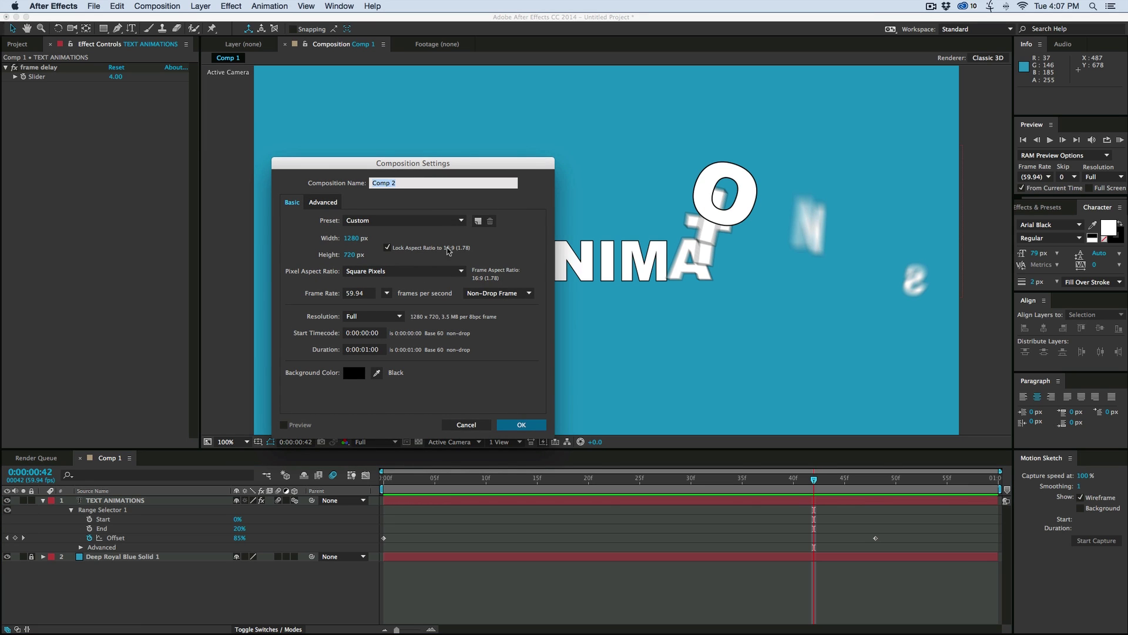
click(387, 293)
click(399, 329)
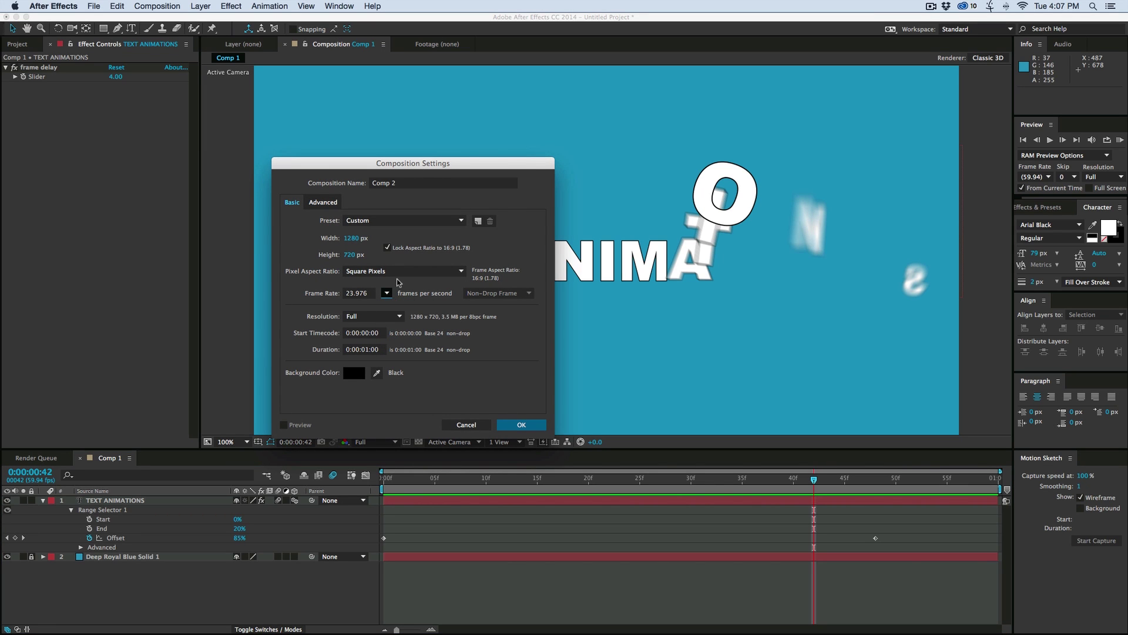
click(397, 183)
text(Text Animations)
key(Return)
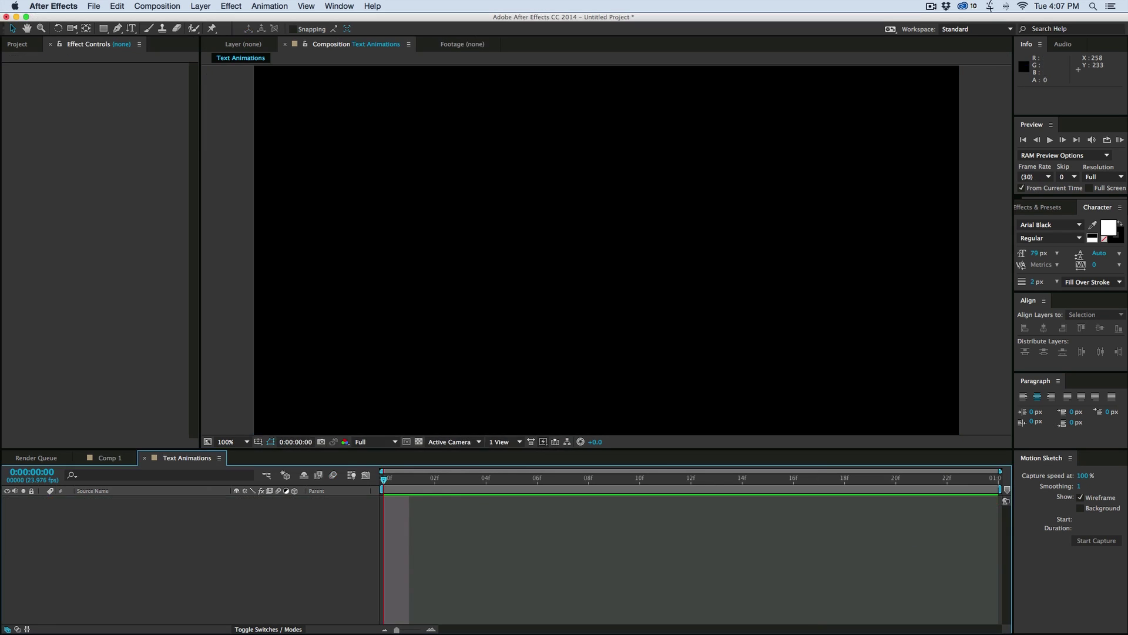
- Fill the composition with a new blue solid layer
key(super+y)
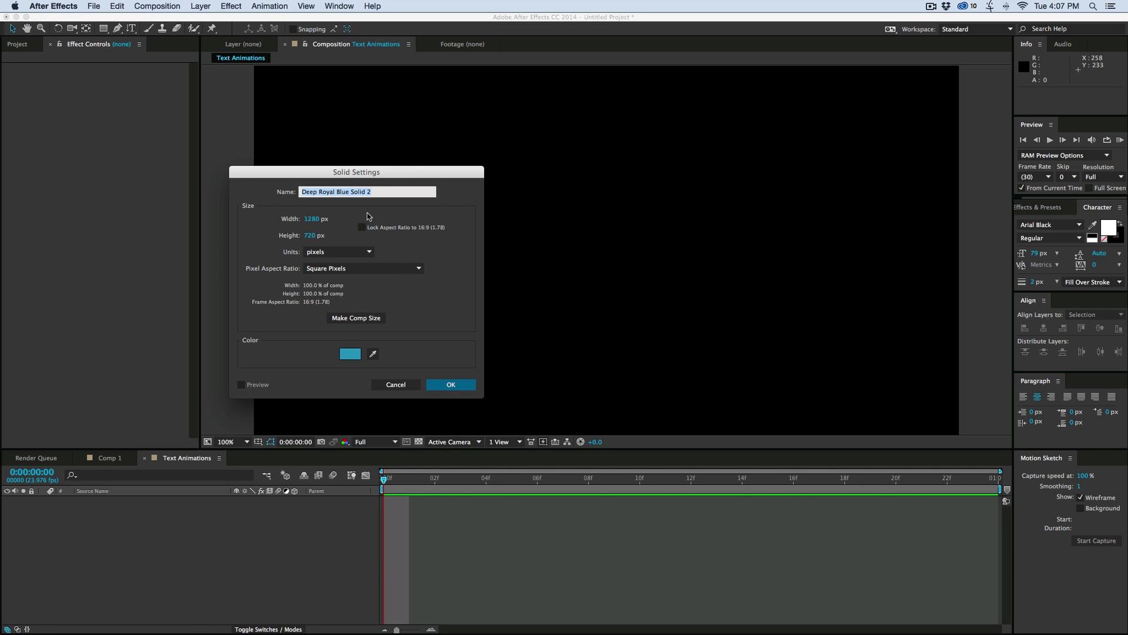
drag(419, 166, 459, 165)
click(491, 385)
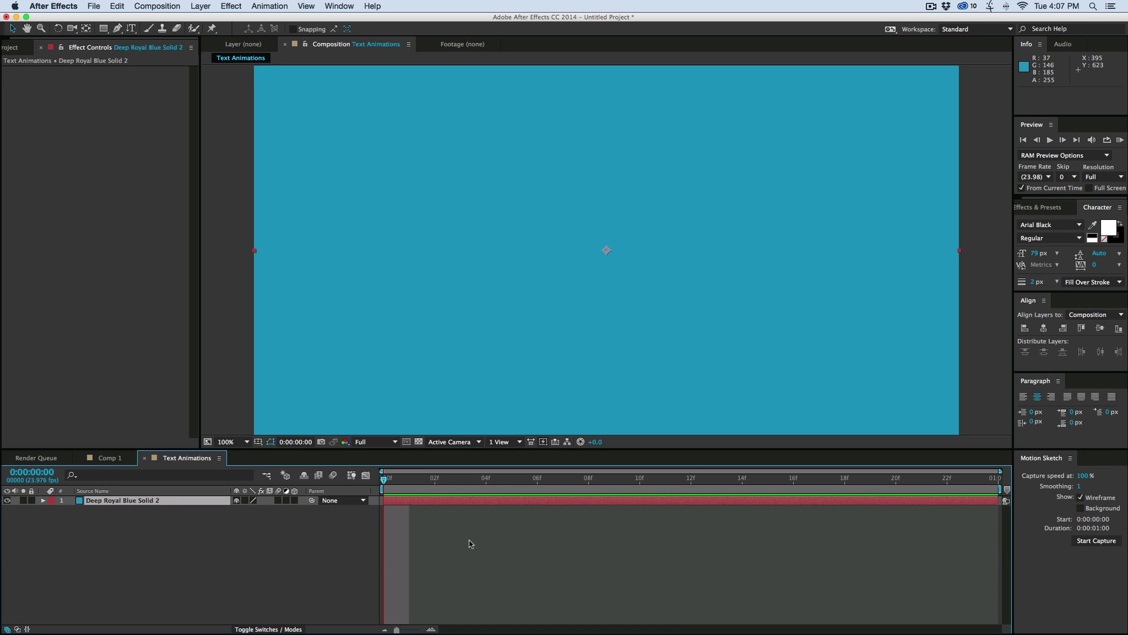
key(super+t)
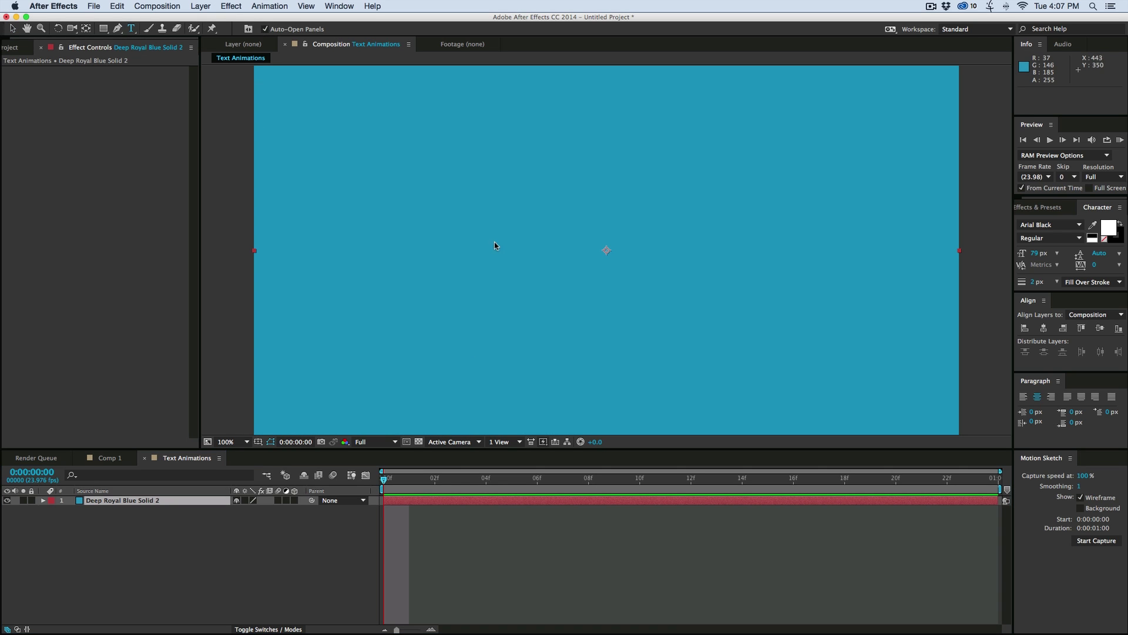
- Type 'AFTER EFFECTS' as a text layer and centre it horizontally and vertically
click(464, 246)
text(AFTER EFFECTS)
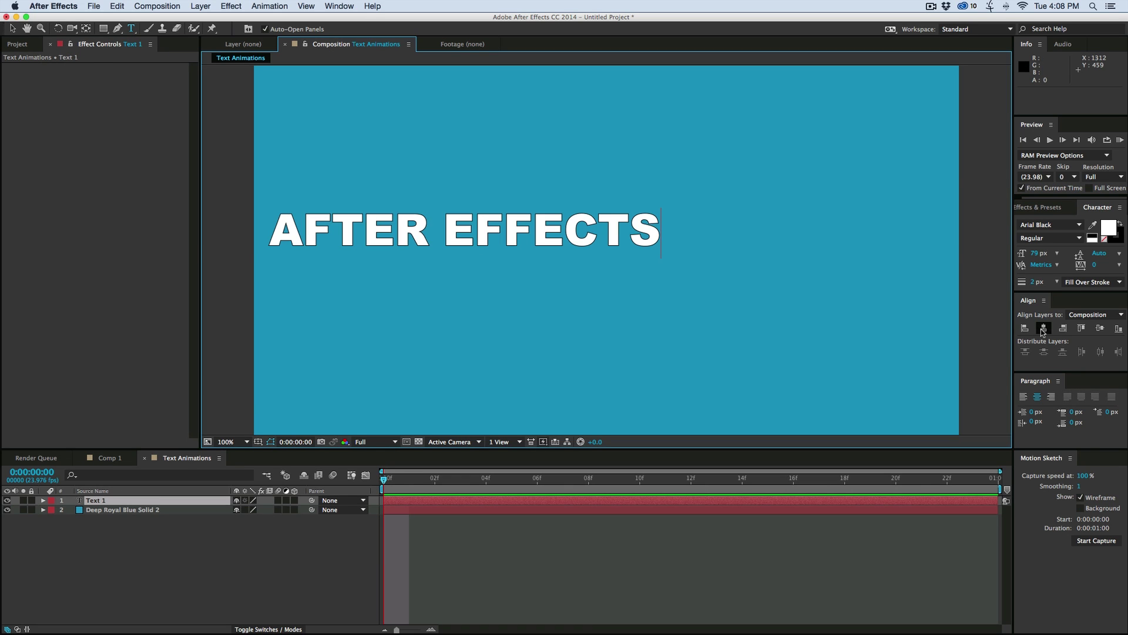
click(1044, 328)
click(1100, 328)
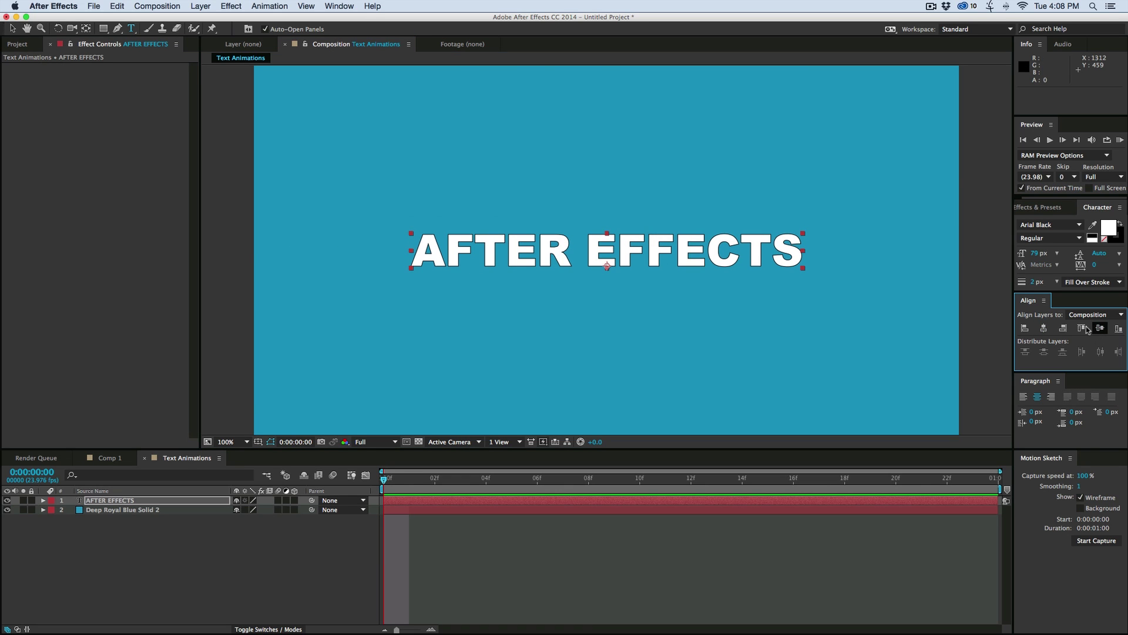
click(229, 566)
- Expand the text layer's properties down to its Text group
click(43, 500)
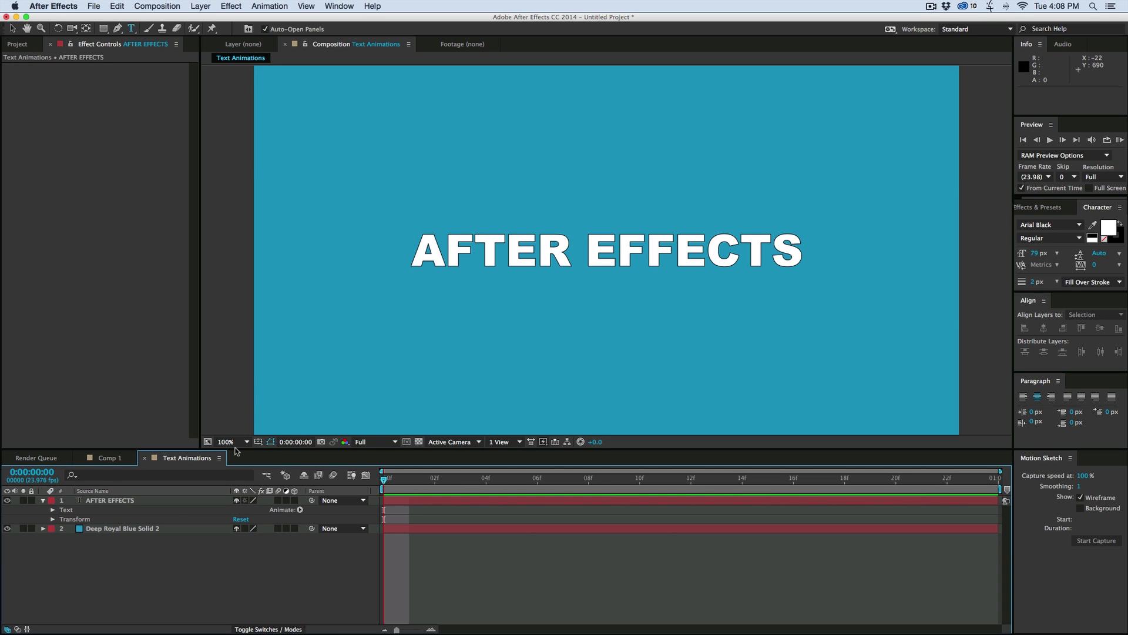
drag(237, 452, 232, 366)
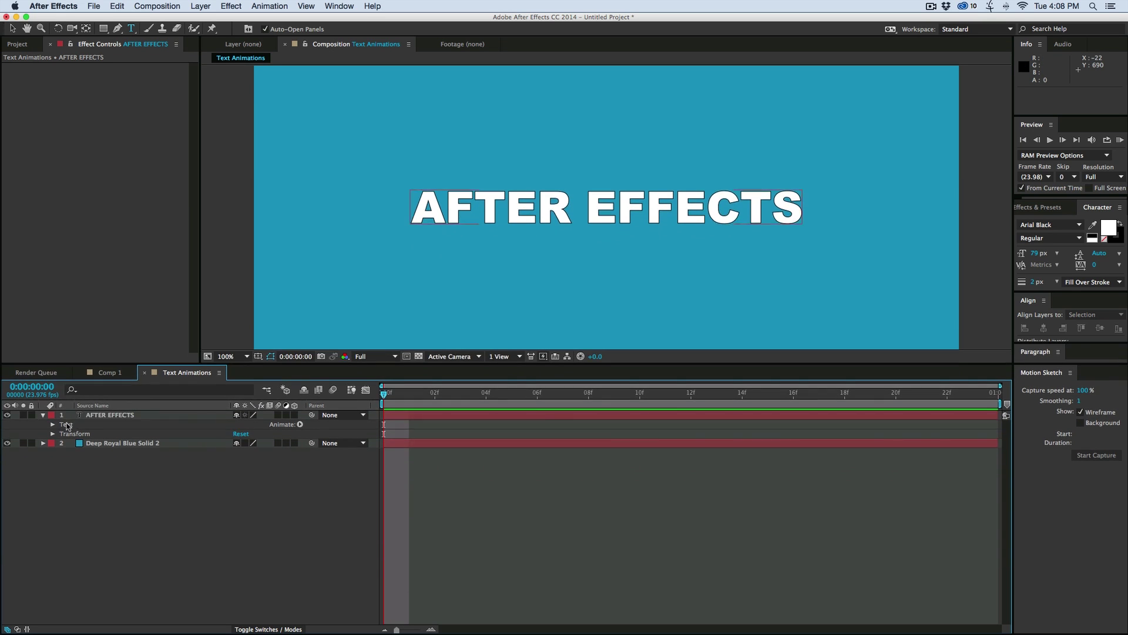
click(52, 424)
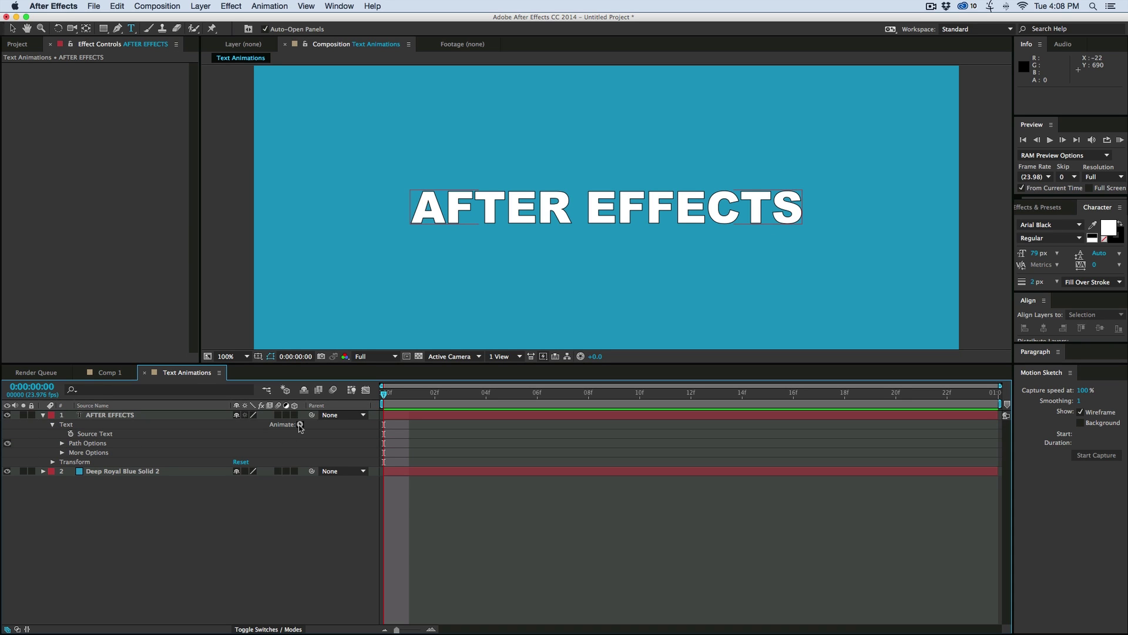
- Enable per-character 3D and add an animator with all transform properties
click(300, 425)
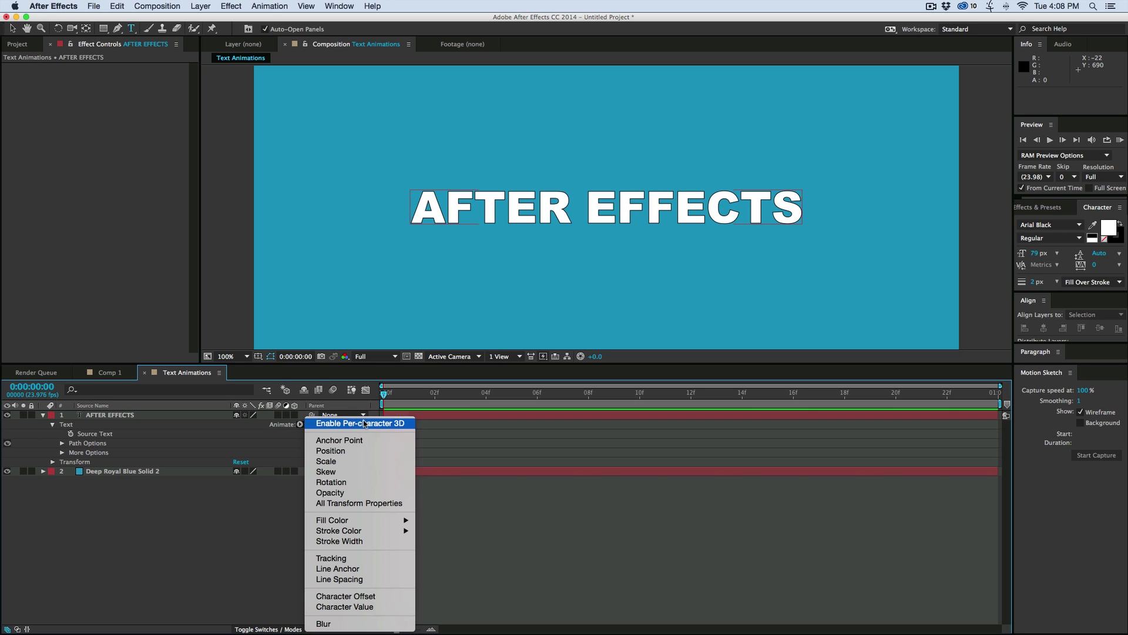
click(374, 424)
click(301, 425)
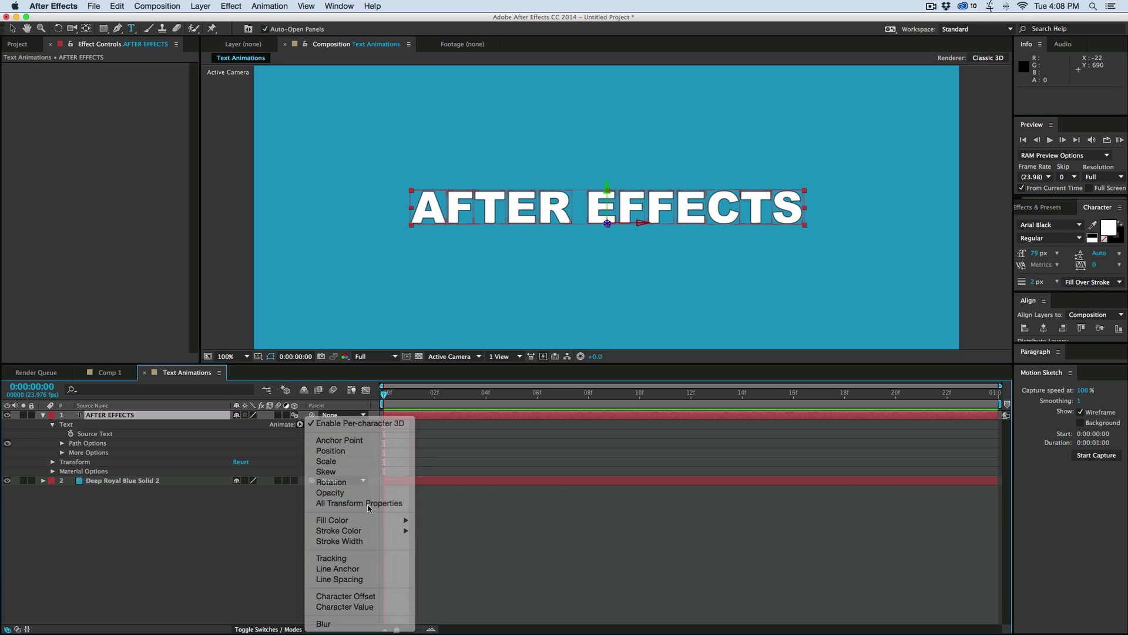
click(368, 503)
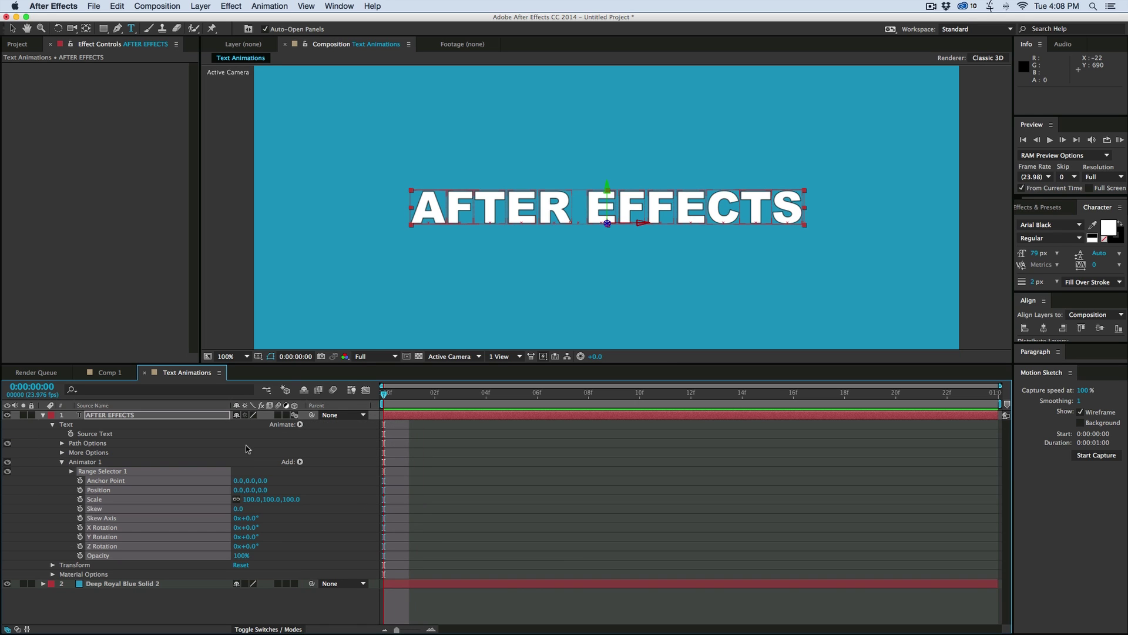
- Rename Animator 1 to 'Start'
click(81, 461)
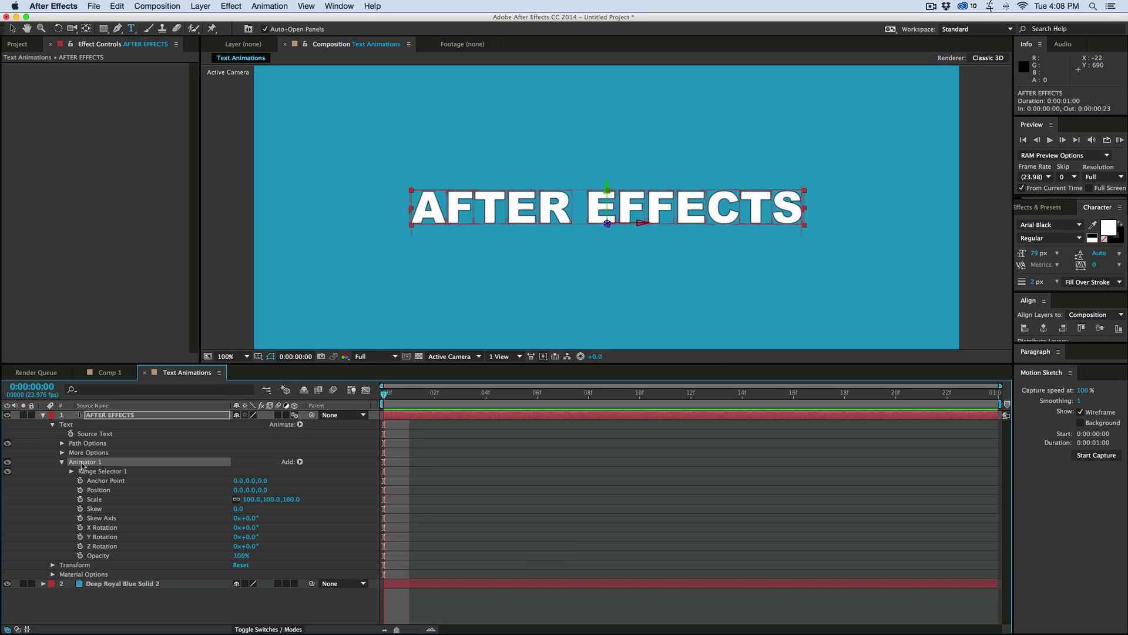
key(Return)
text(Start)
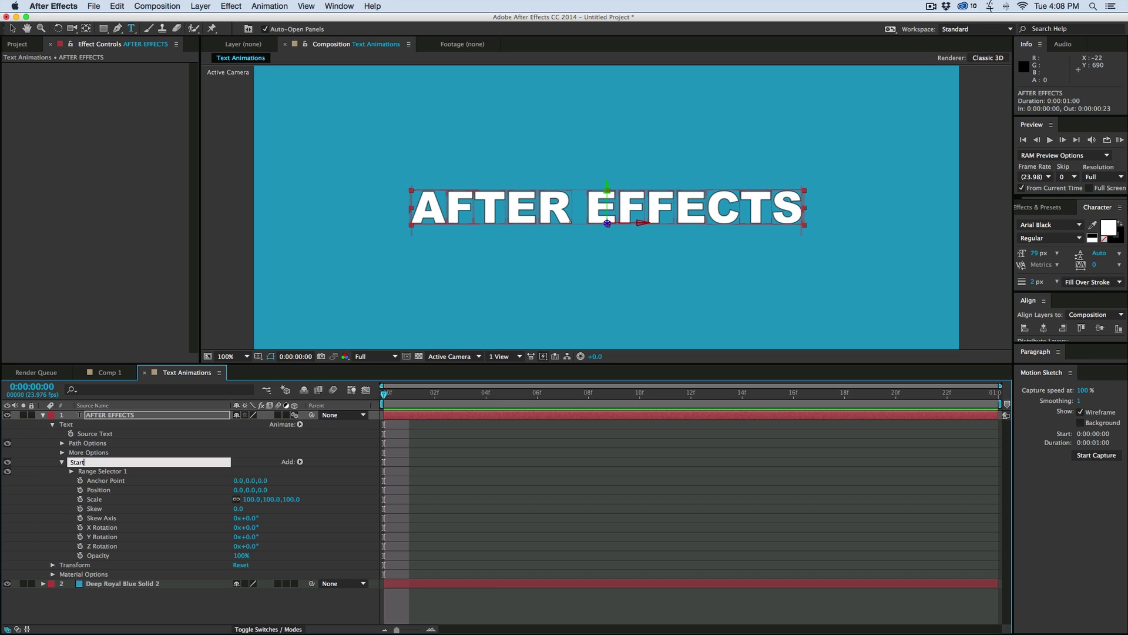
key(Return)
- Set the range selector to Characters Excluding Spaces with a Ramp Up shape
click(71, 472)
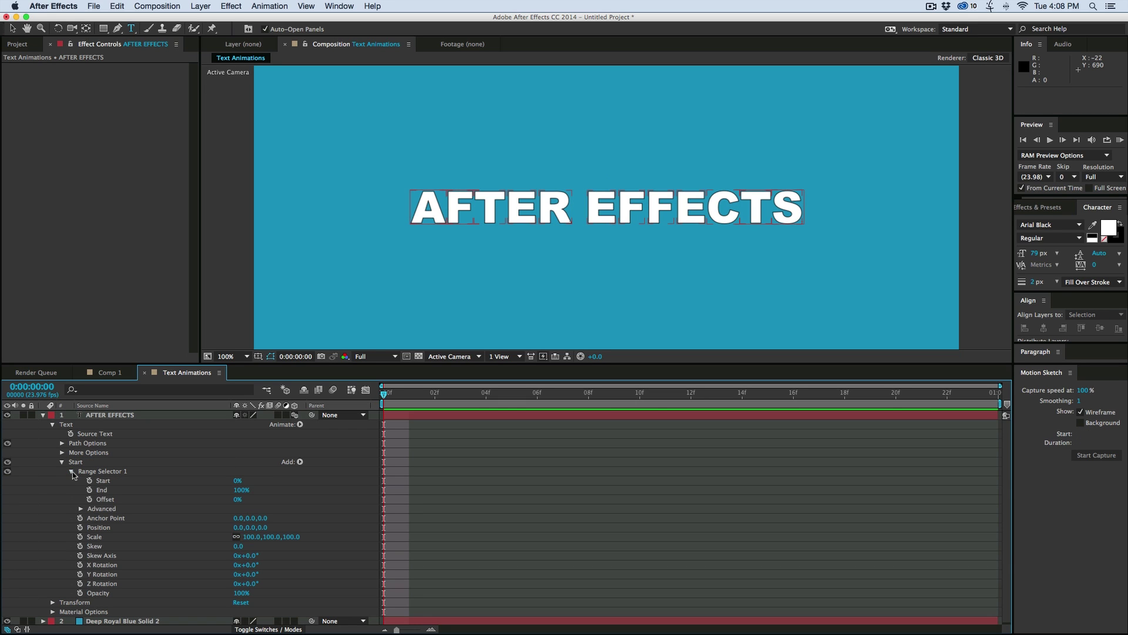
click(80, 509)
click(251, 527)
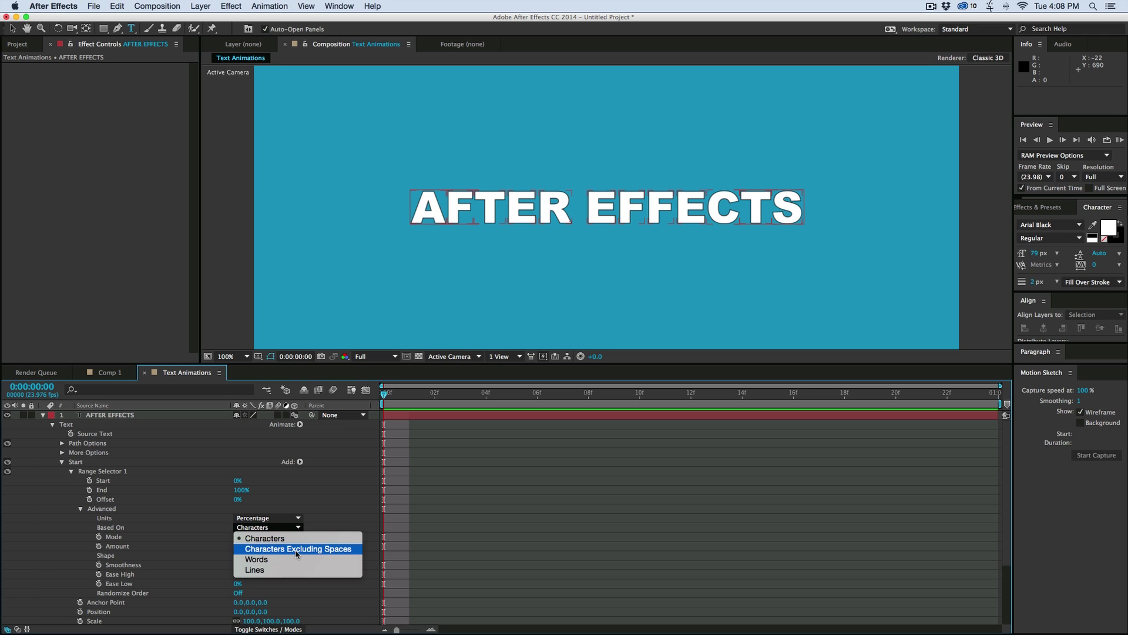
click(297, 549)
click(268, 555)
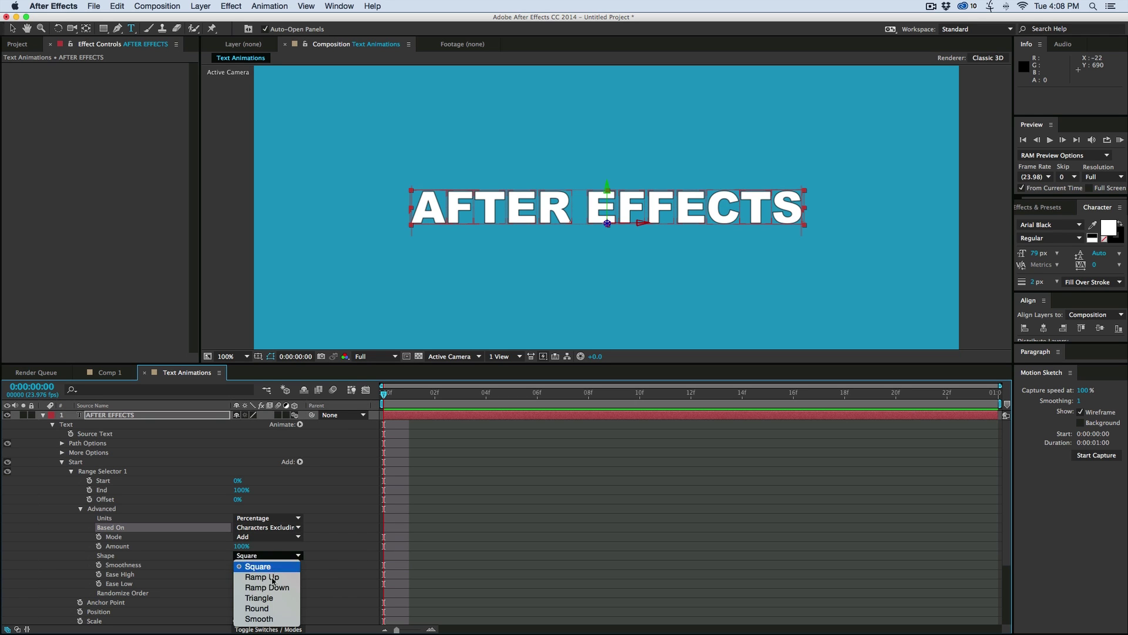
click(273, 581)
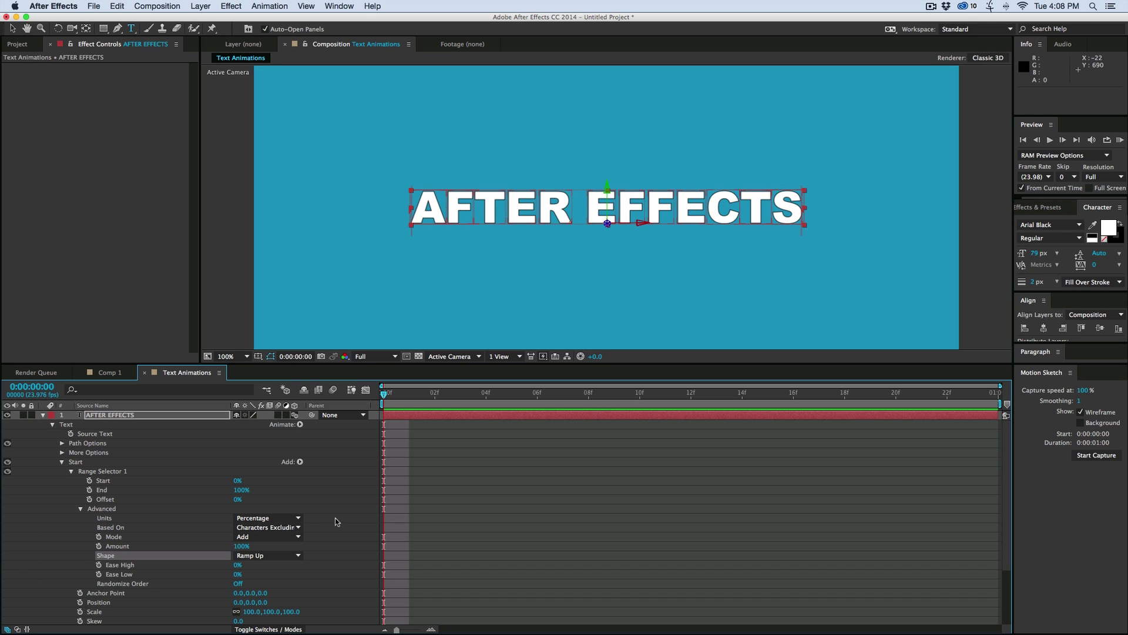
scroll(286, 483, down, 3)
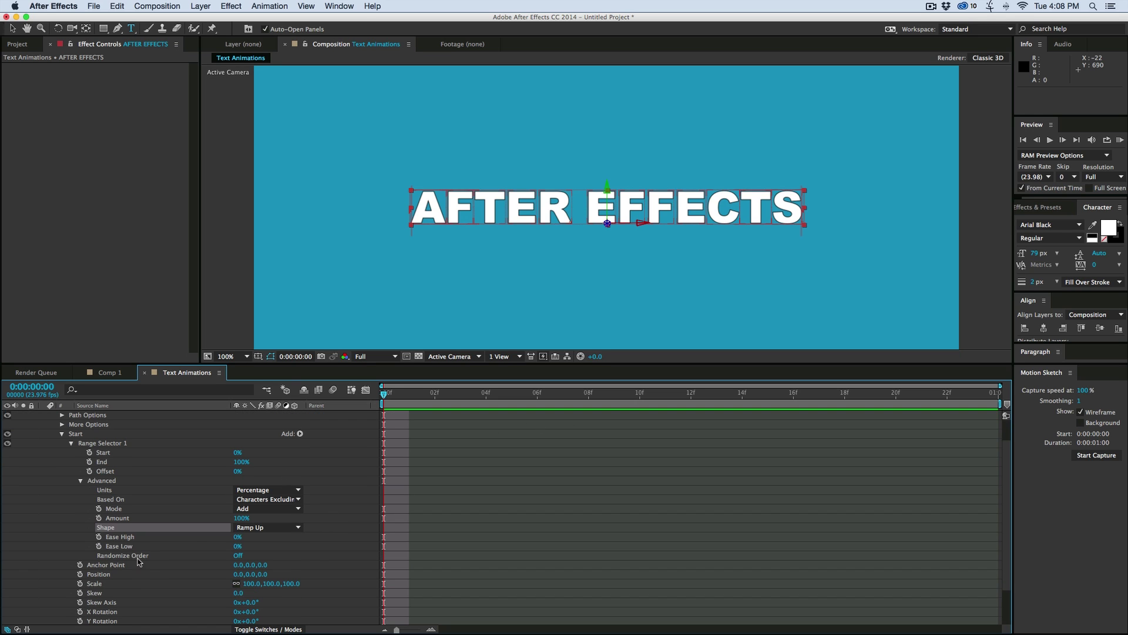
- Set the Start animator's Scale to 0%
click(252, 583)
text(0)
key(Return)
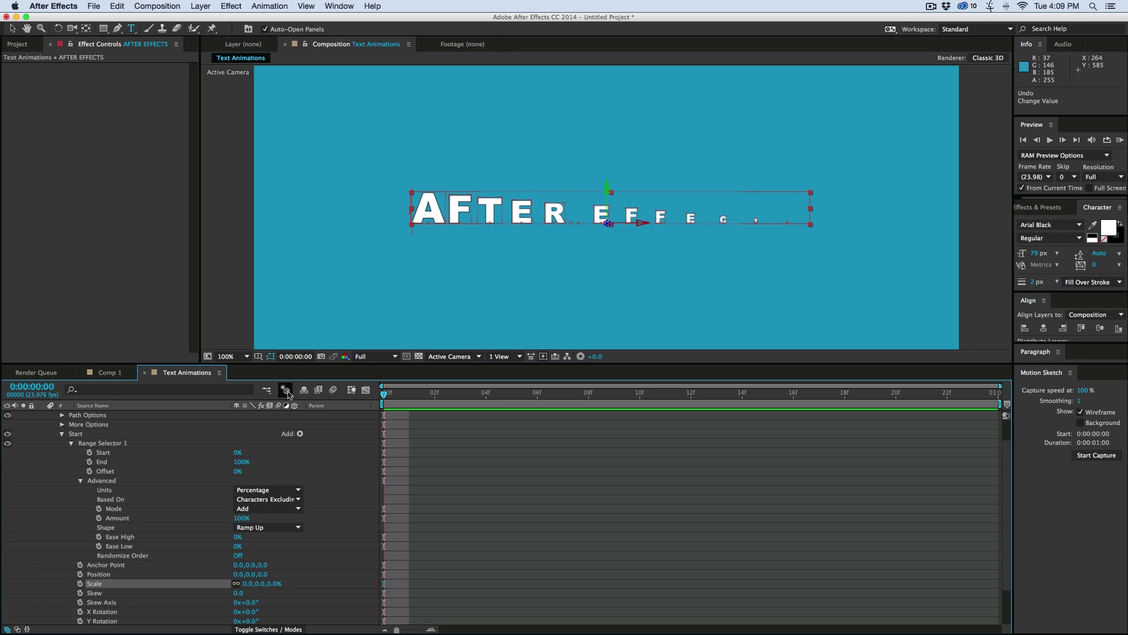
- Set the range selector End to 25% and Offset to -25%
click(239, 463)
text(20)
key(Return)
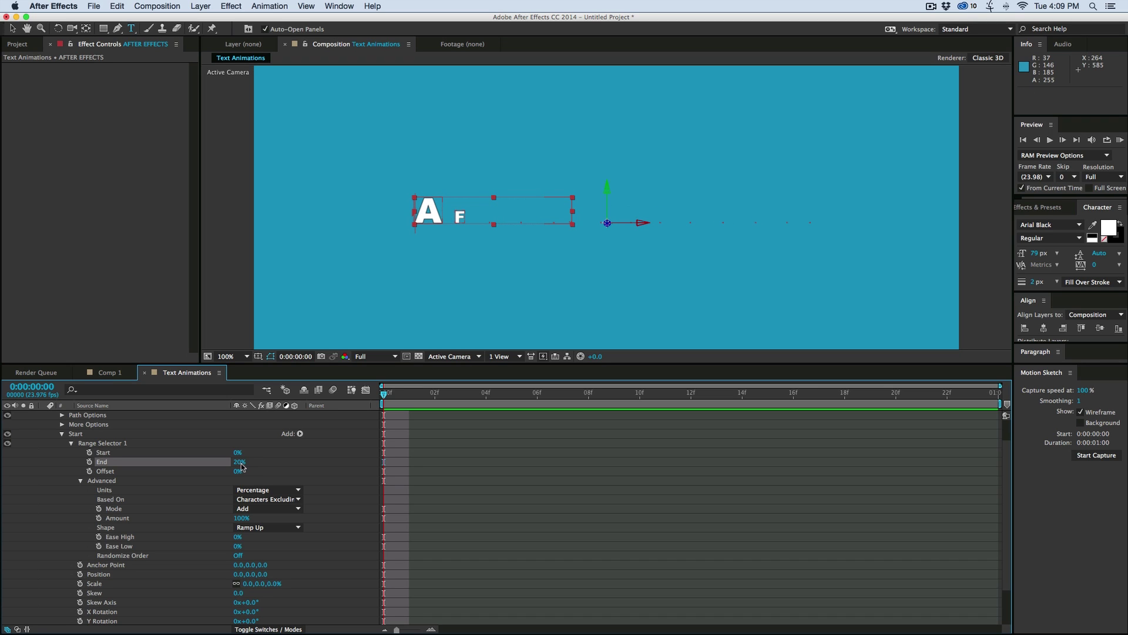
click(239, 463)
key(Return)
click(236, 471)
key(Return)
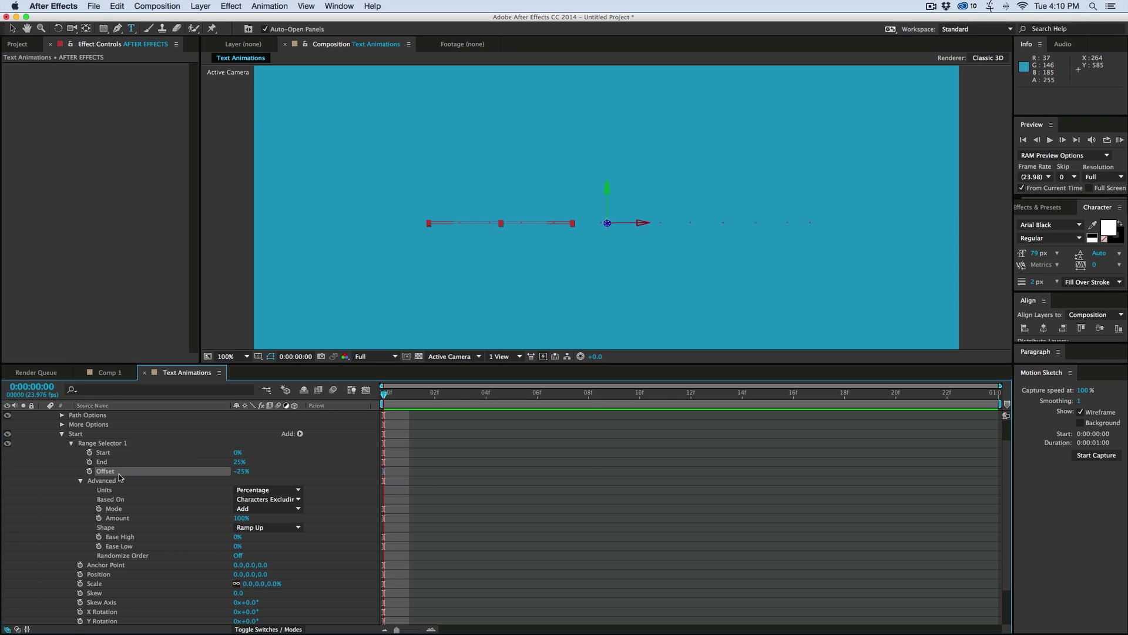
- Keyframe the Offset at frame 0 and set it to 100% at frame 20
click(90, 471)
key(KP_0)
key(space)
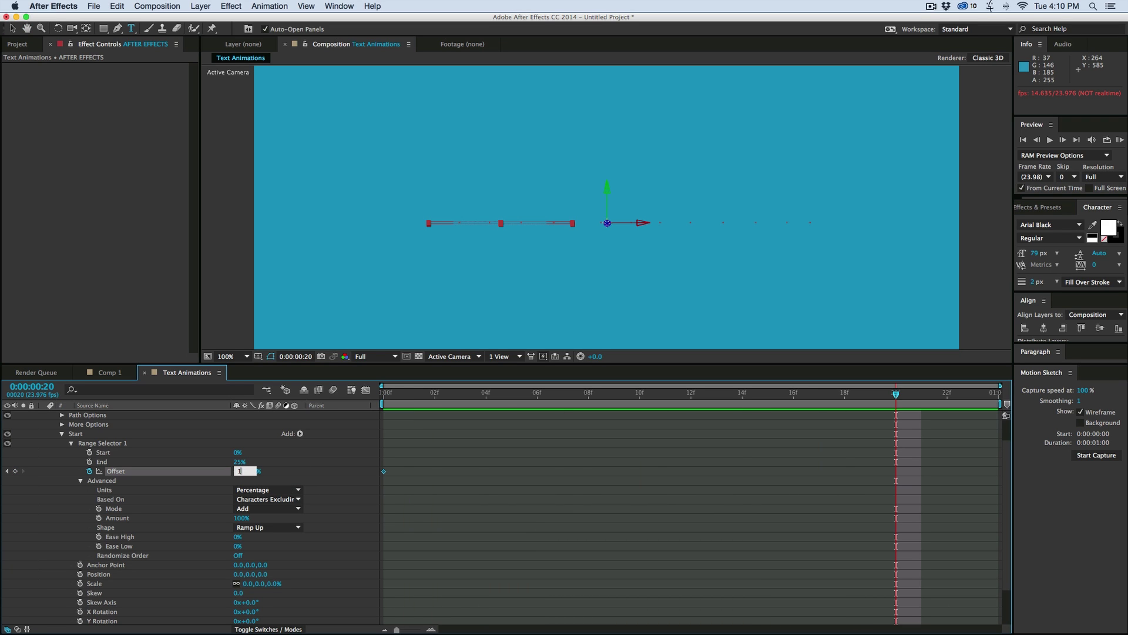
key(Return)
key(Home)
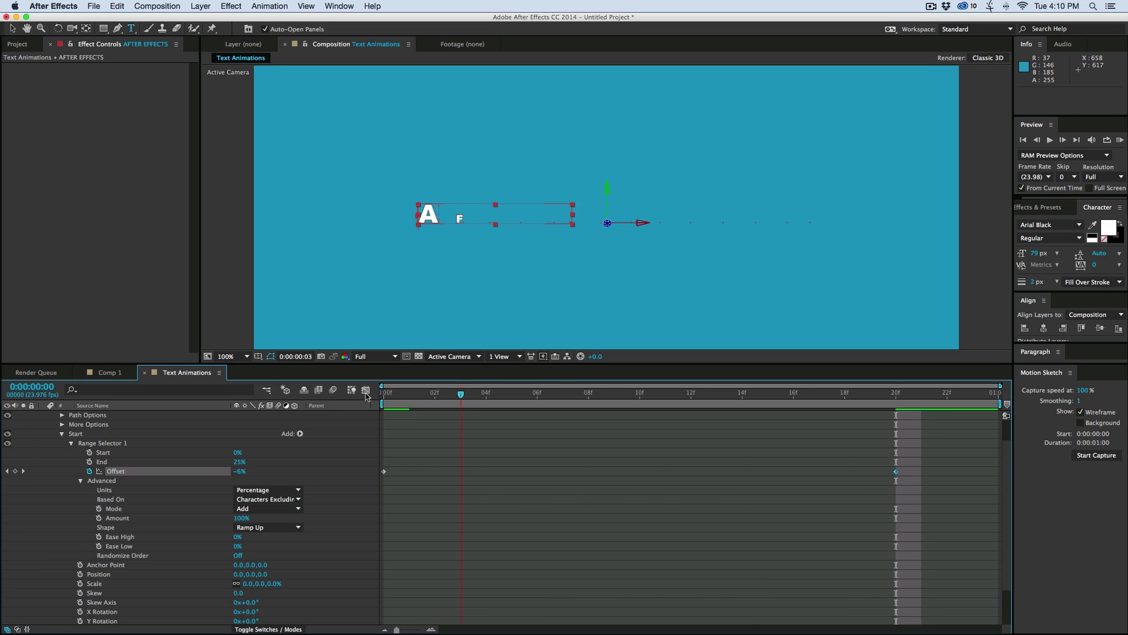
- Preview the letters popping in one after another, ending back at frame 0
click(470, 466)
key(KP_0)
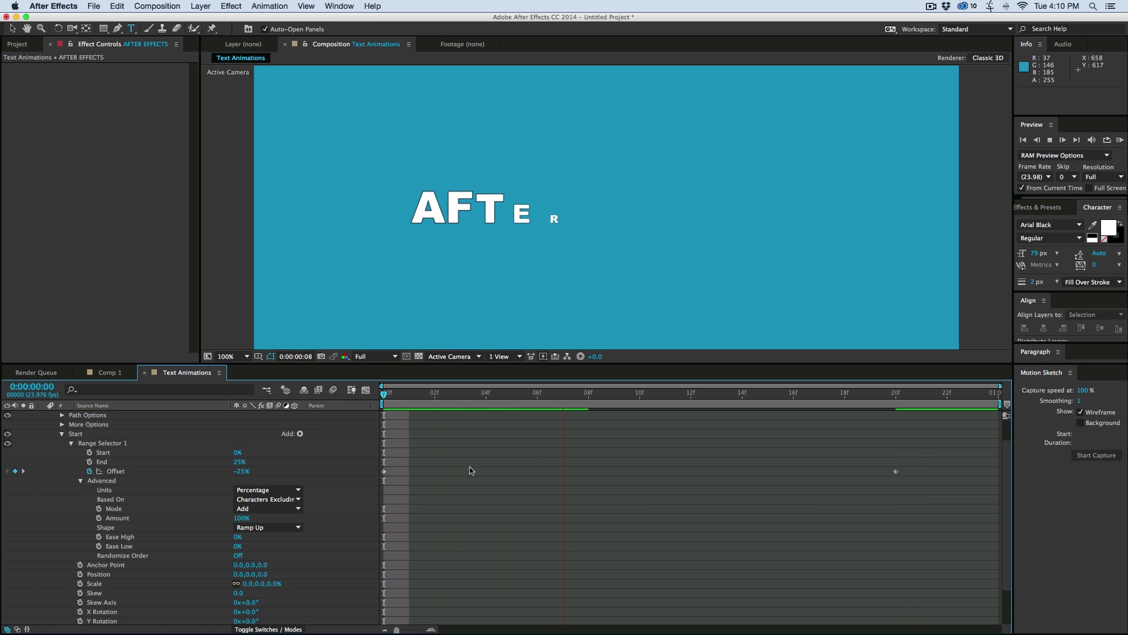
key(space)
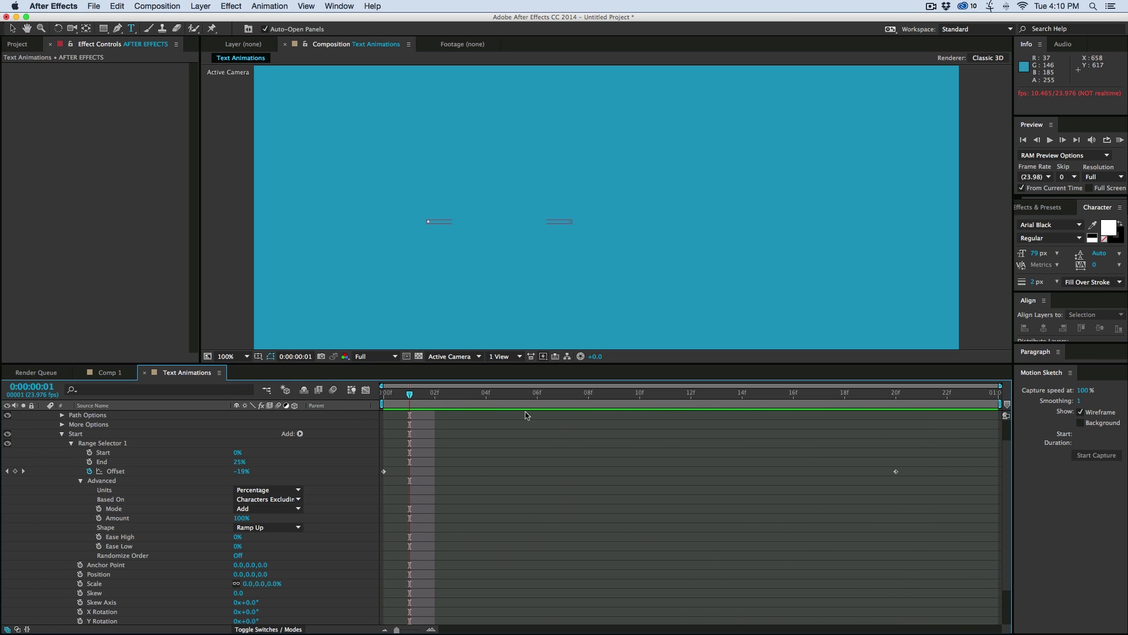
key(Home)
key(KP_0)
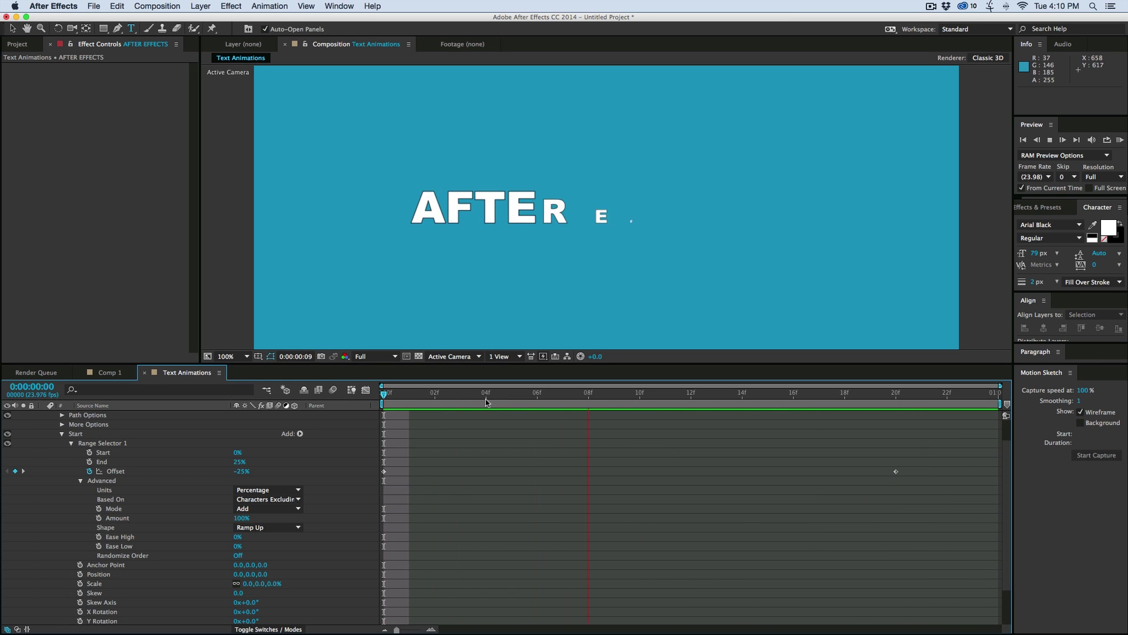
key(space)
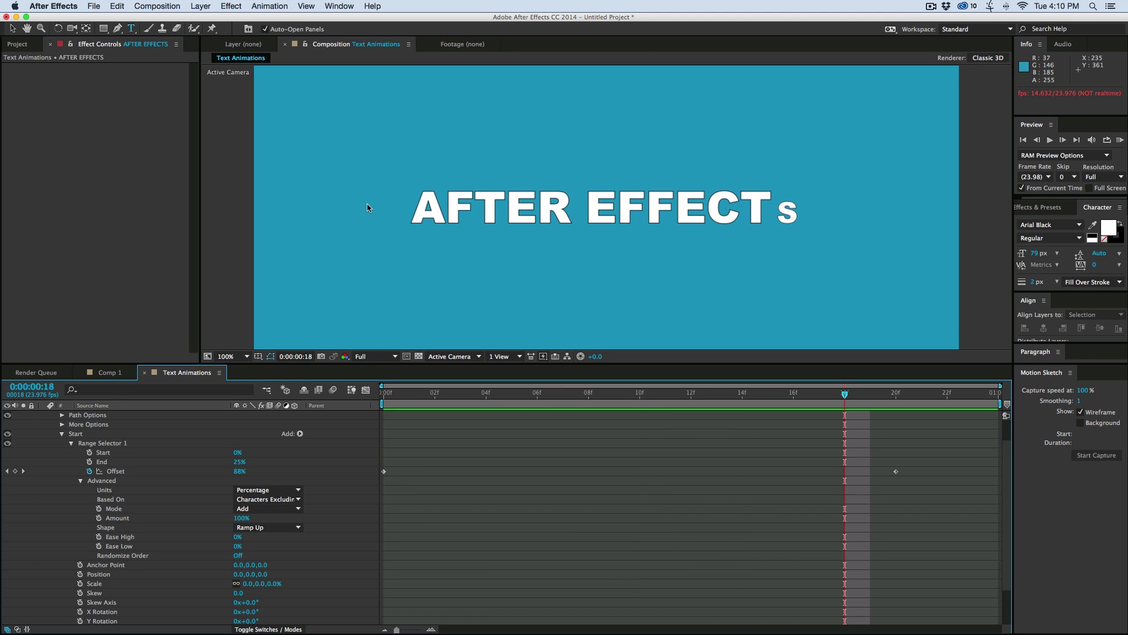
key(Home)
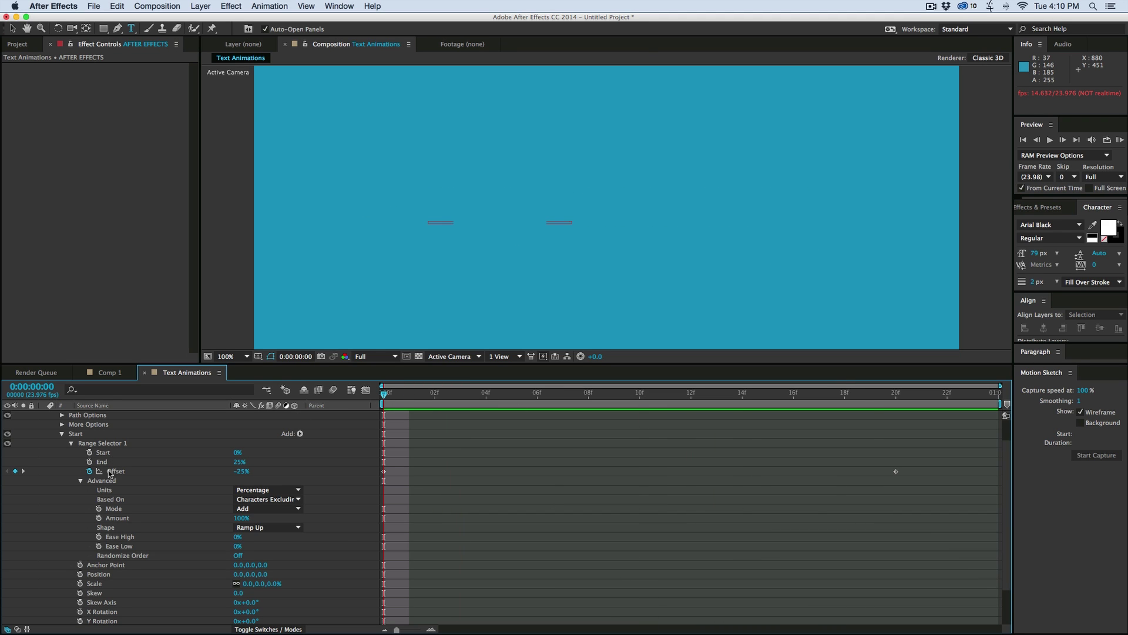
click(81, 481)
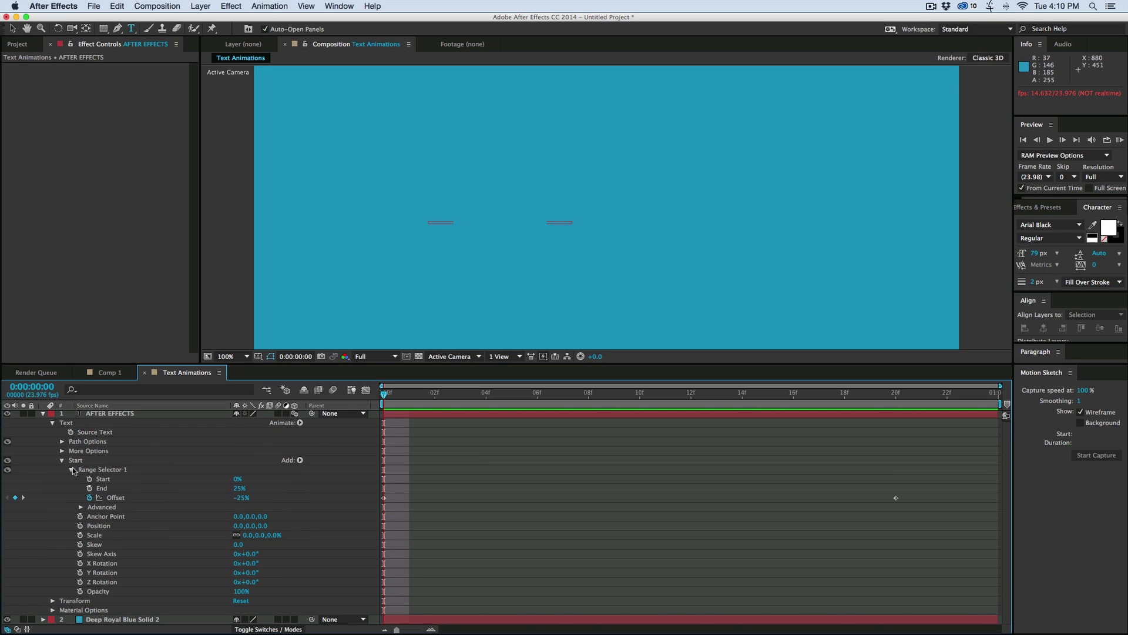
- Duplicate the Start animator and name the copy 'Overshoot'
click(70, 470)
click(62, 463)
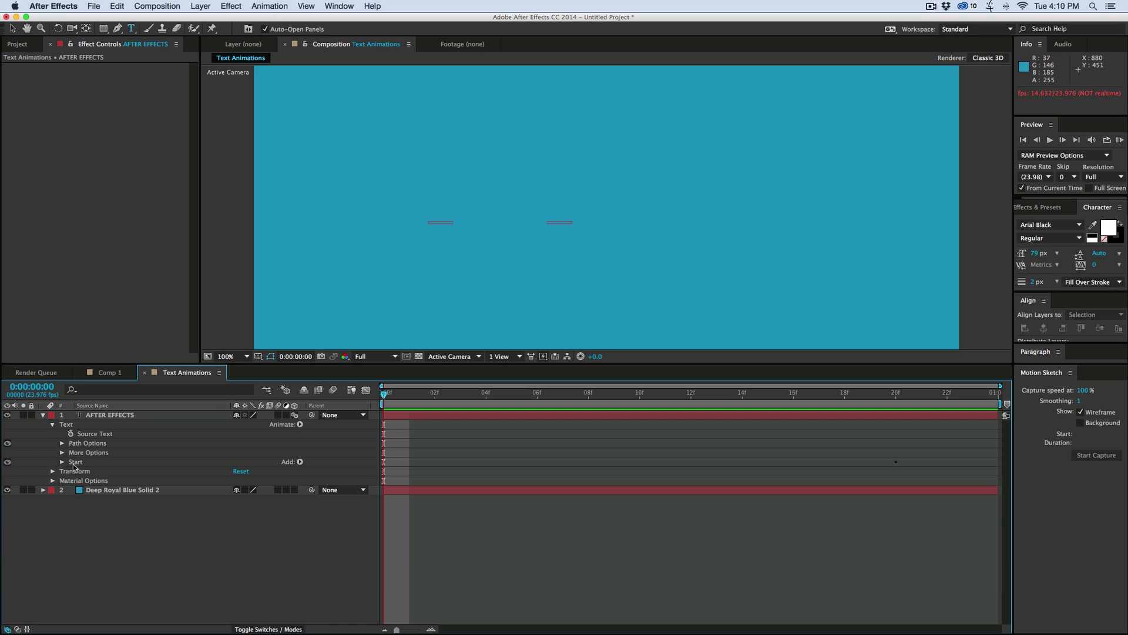
click(80, 462)
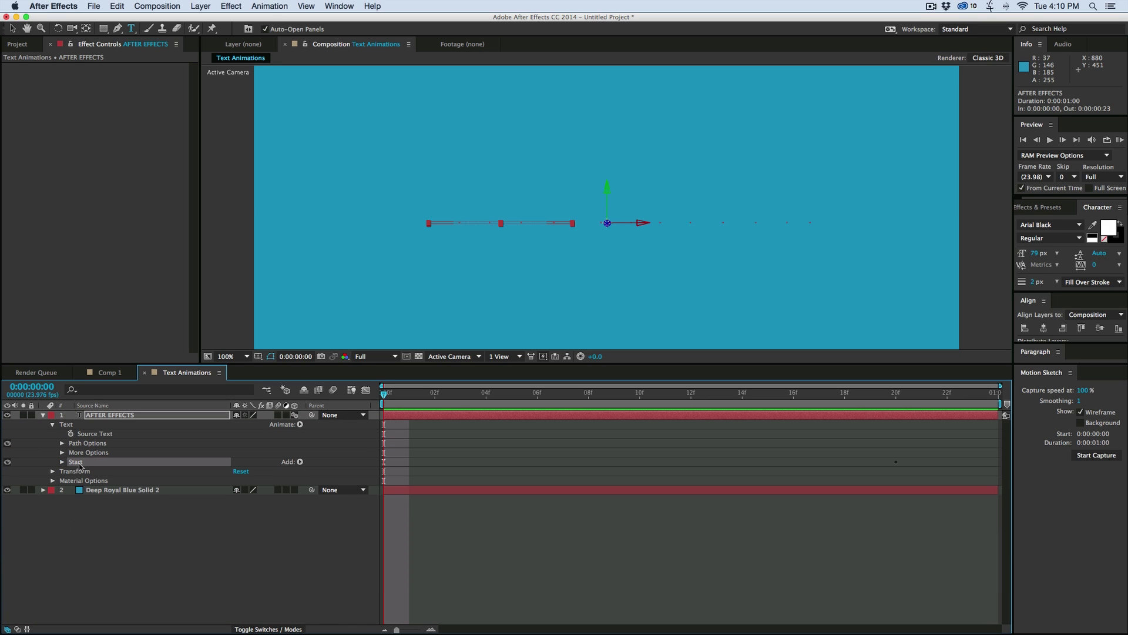
key(ctrl+d)
key(Return)
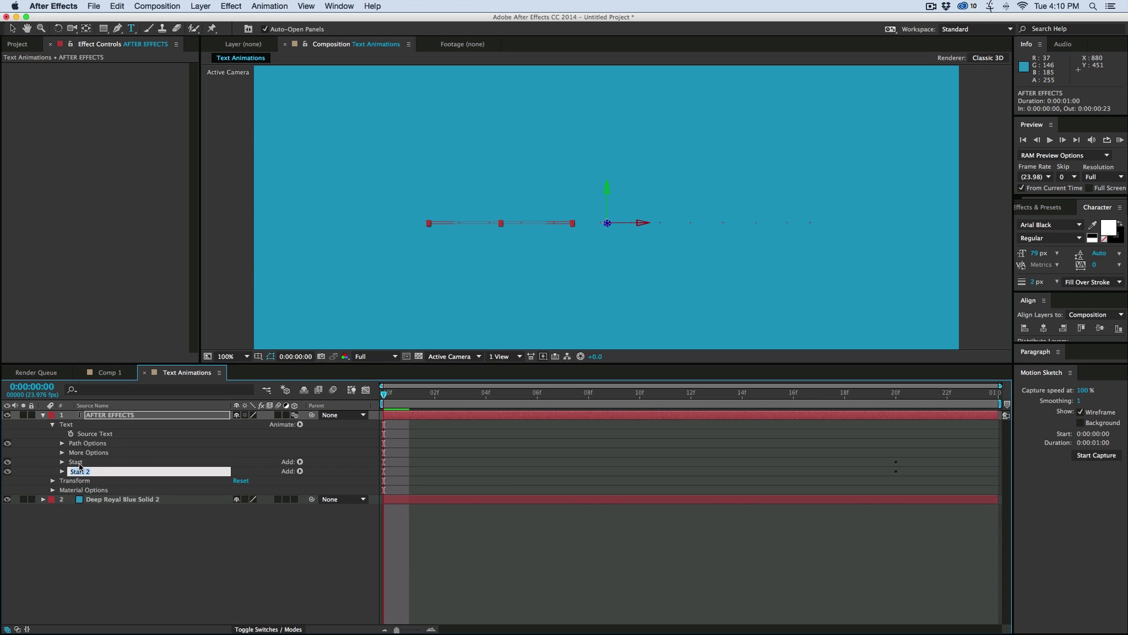
text(Overshoot)
click(61, 473)
- Pick-whip Overshoot's range End expression to the Start animator's End
click(62, 473)
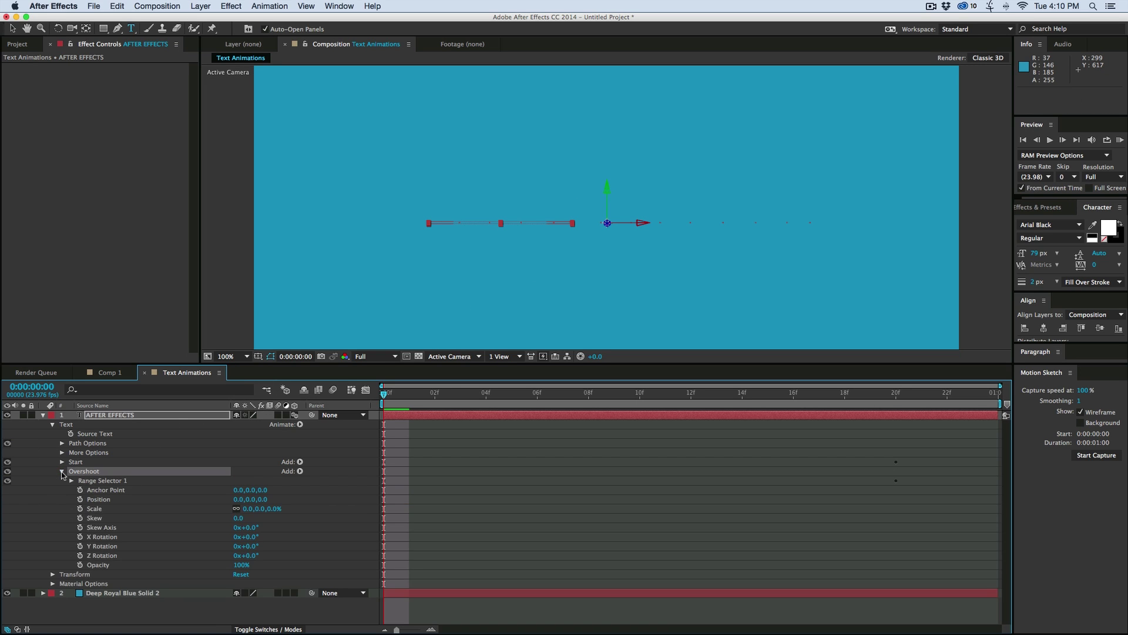
click(72, 481)
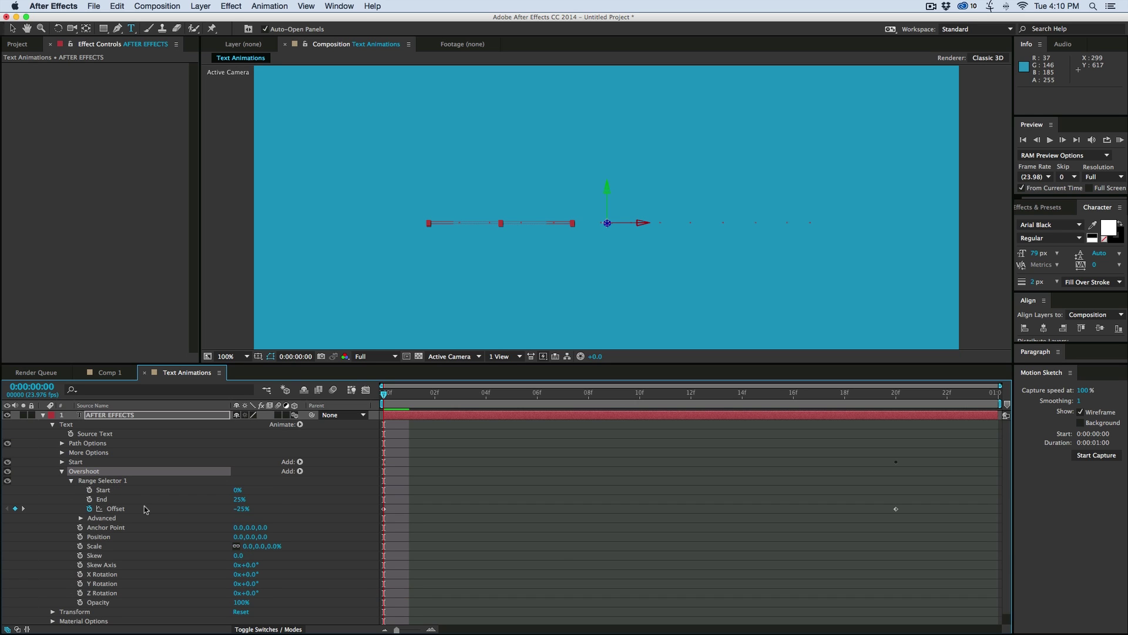
click(62, 461)
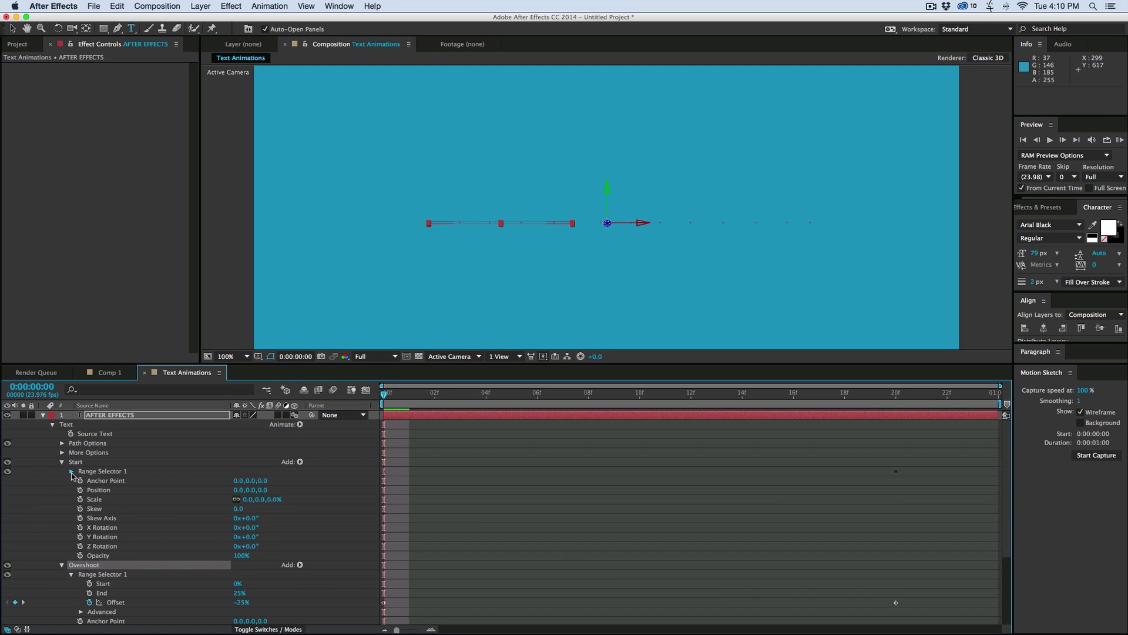
click(72, 472)
drag(215, 364, 223, 264)
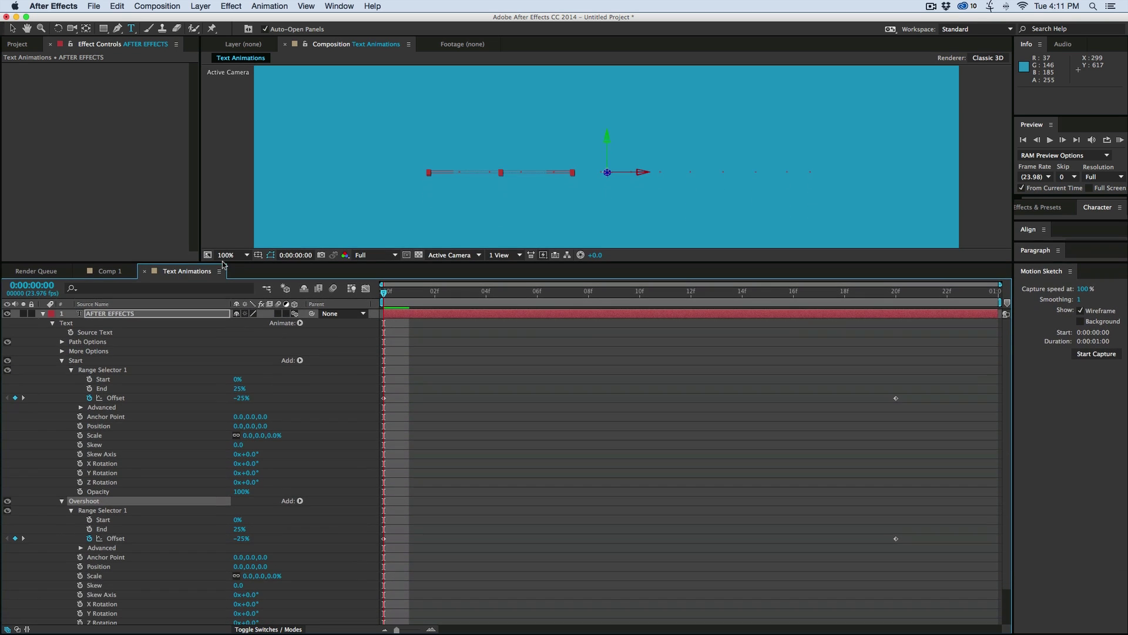
alt+click(90, 529)
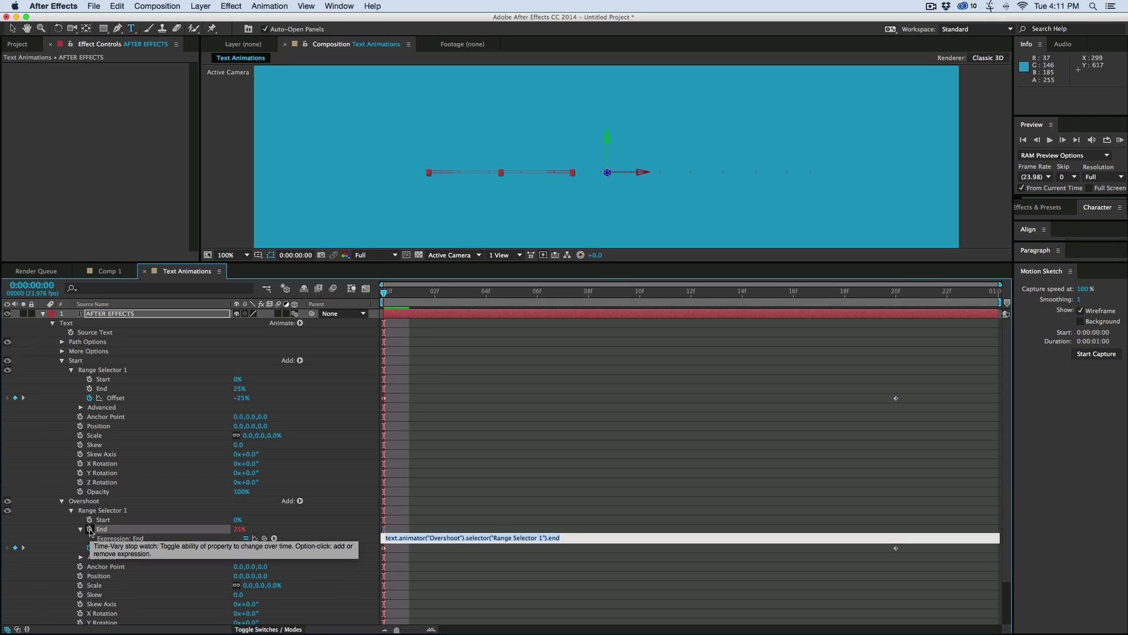
drag(265, 538, 156, 386)
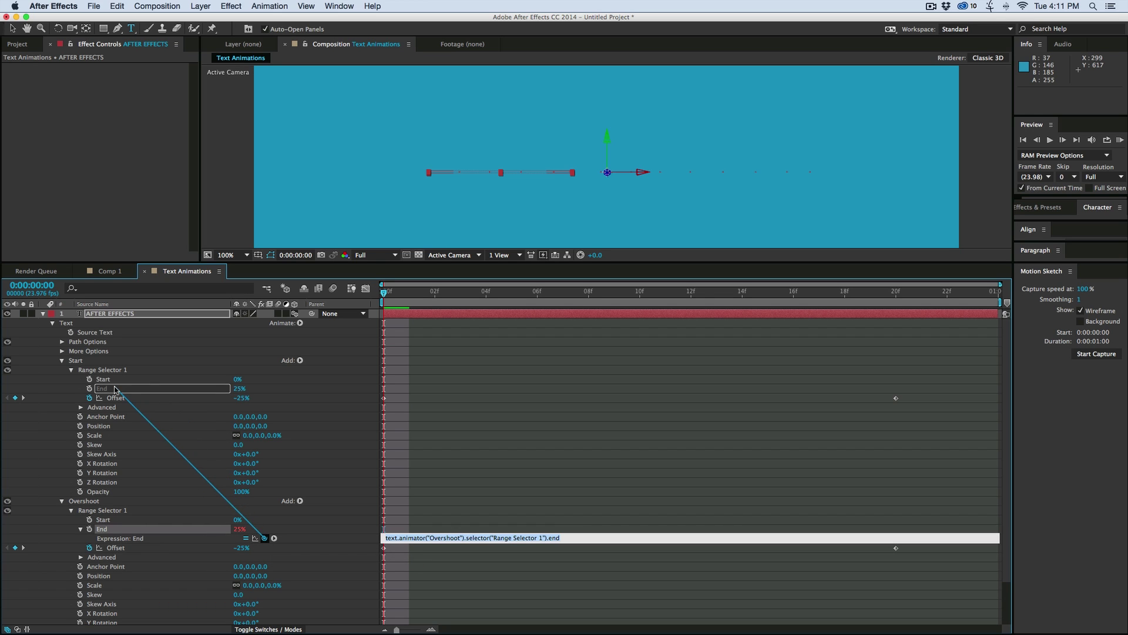
drag(116, 389, 116, 390)
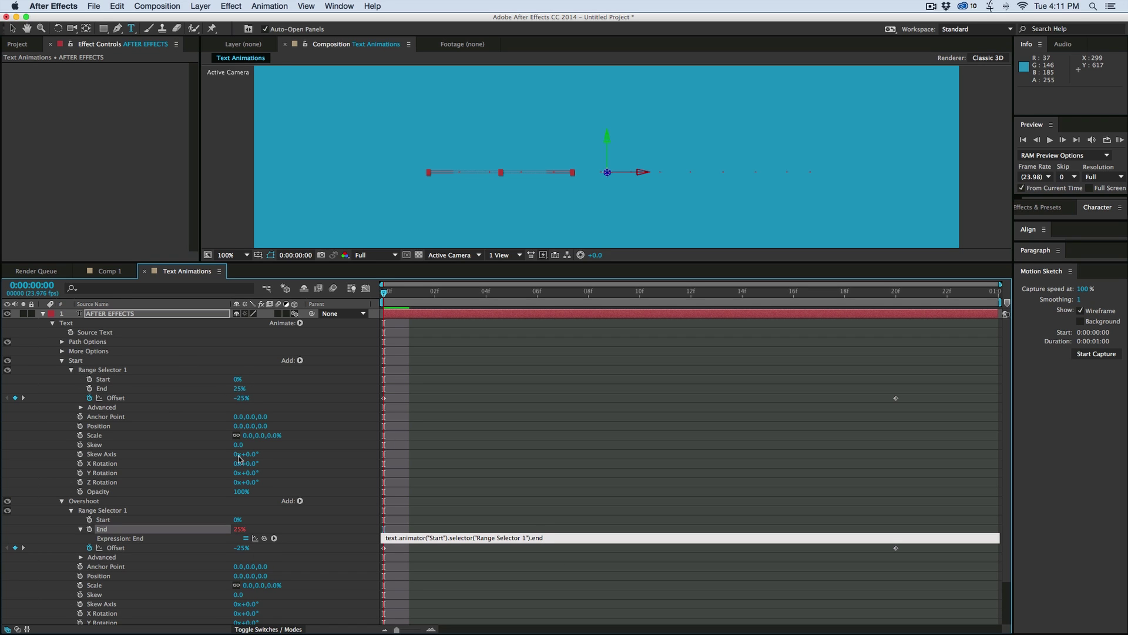
- Delete the keyframes from the Overshoot Offset
click(242, 494)
click(127, 549)
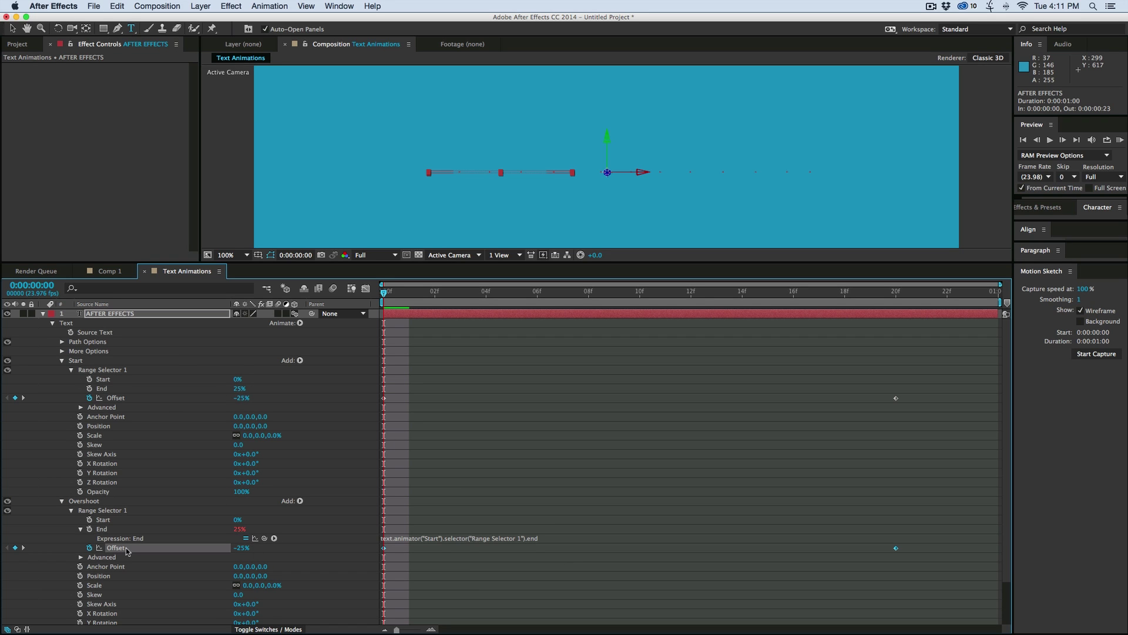
key(Delete)
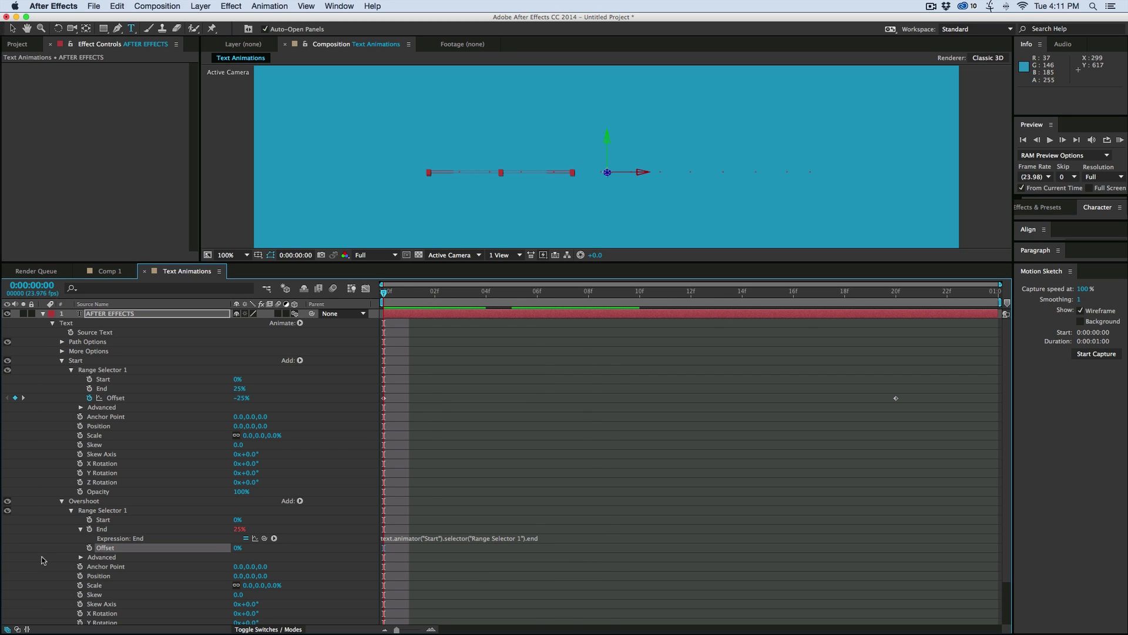
- Link Overshoot's Offset to Start's Offset with .valueAtTime(time-(1/24))
alt+click(90, 548)
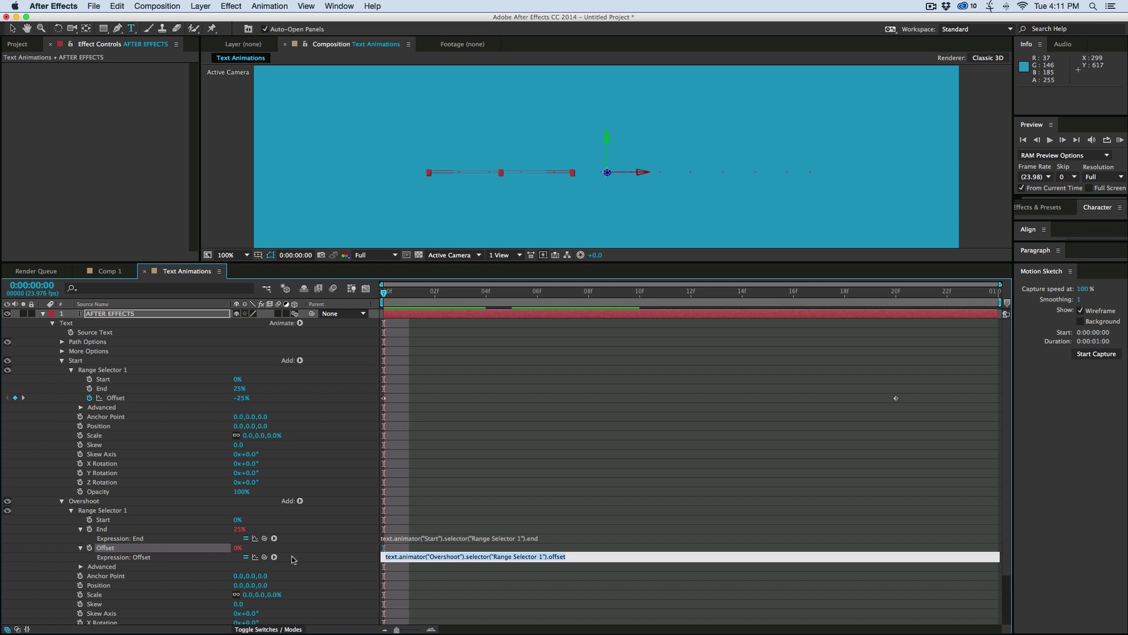
drag(264, 557, 124, 402)
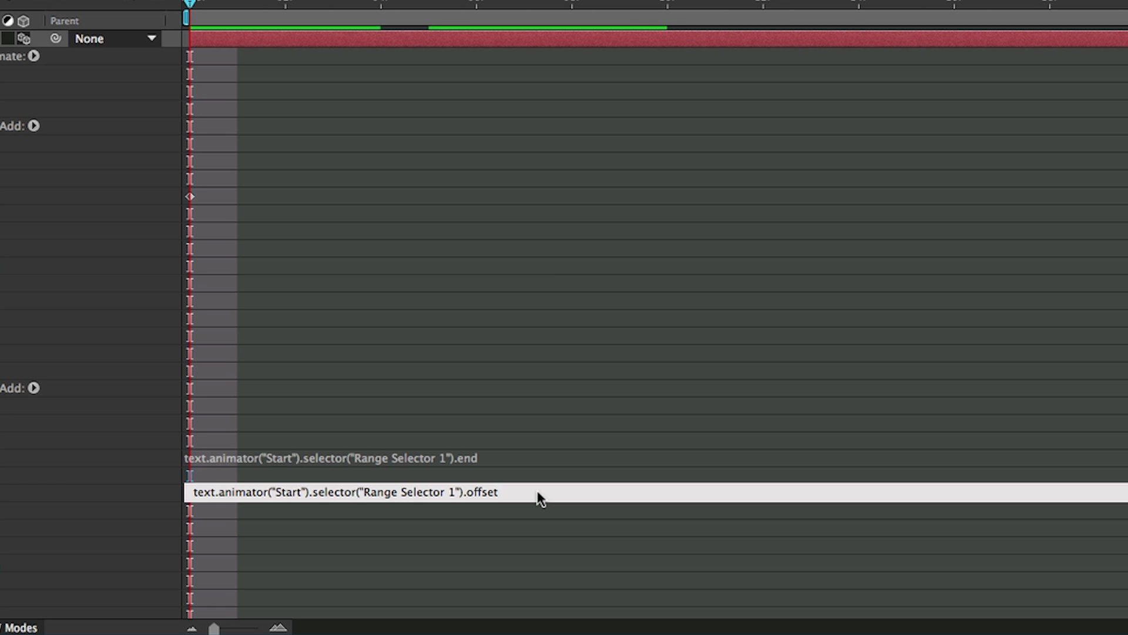
text(.valueAtTime(time-(1/24)
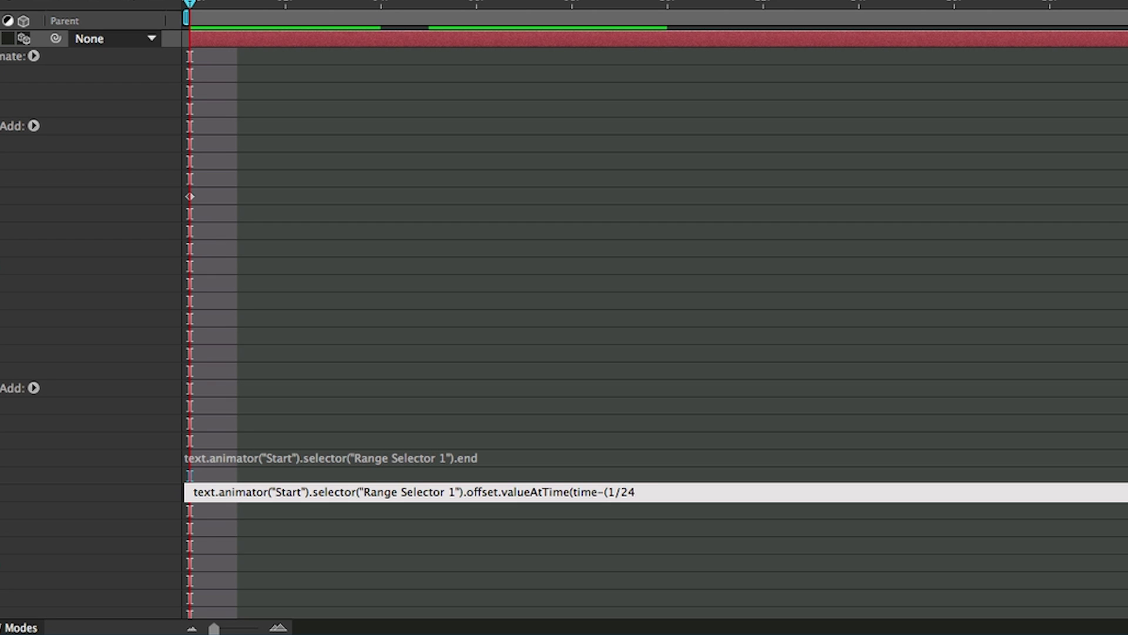
text())
click(679, 477)
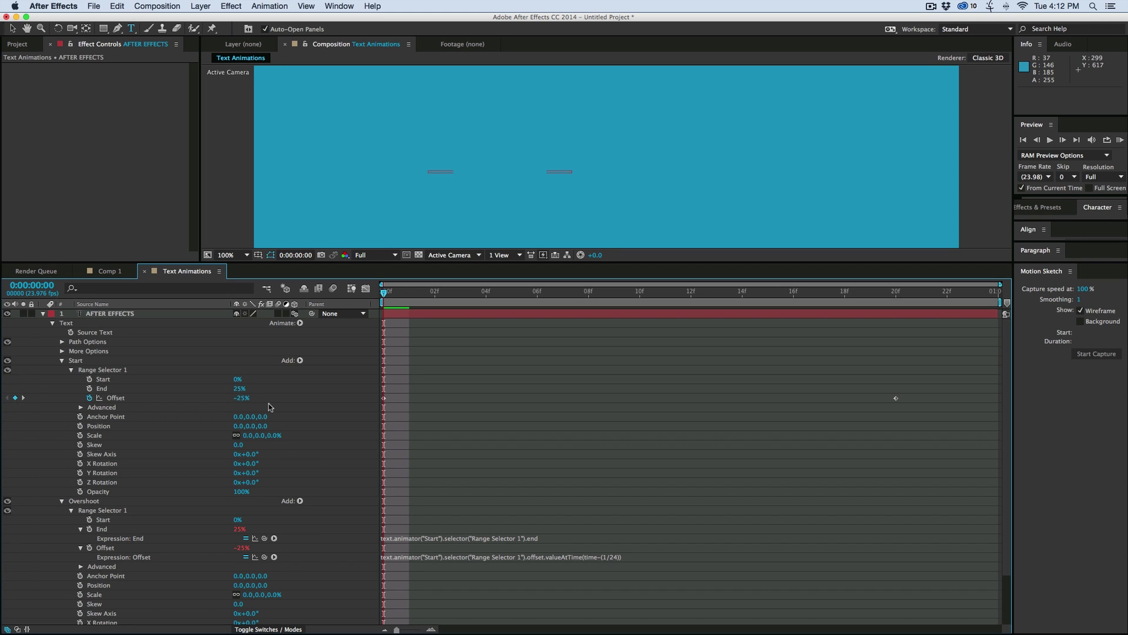
click(634, 558)
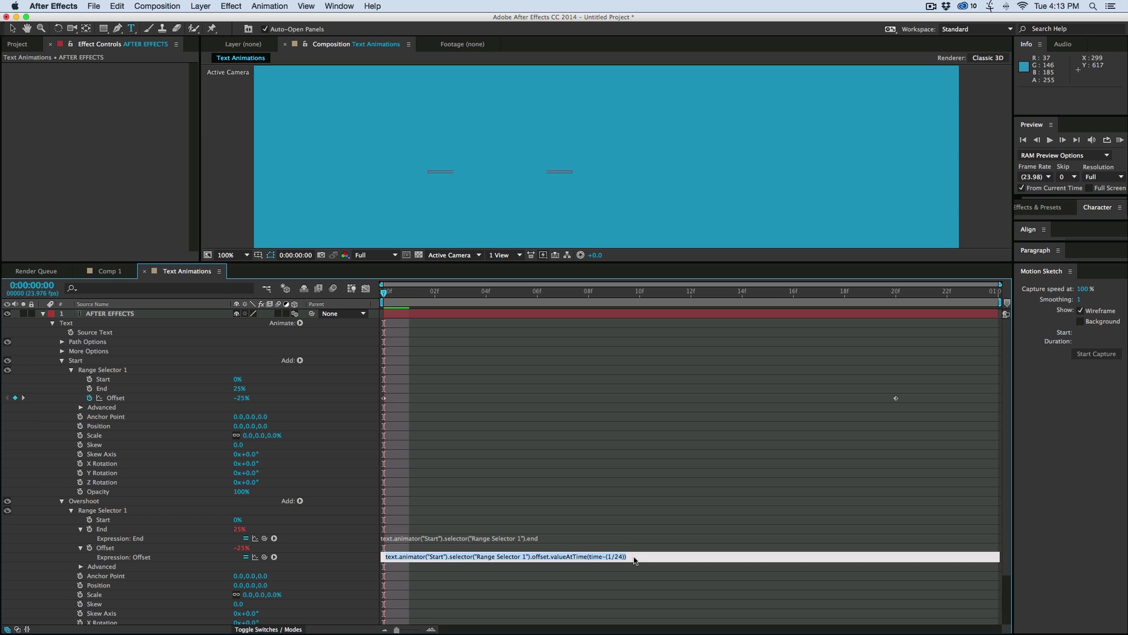
- Add a Slider Control effect to the text layer named 'frame delay'
click(454, 316)
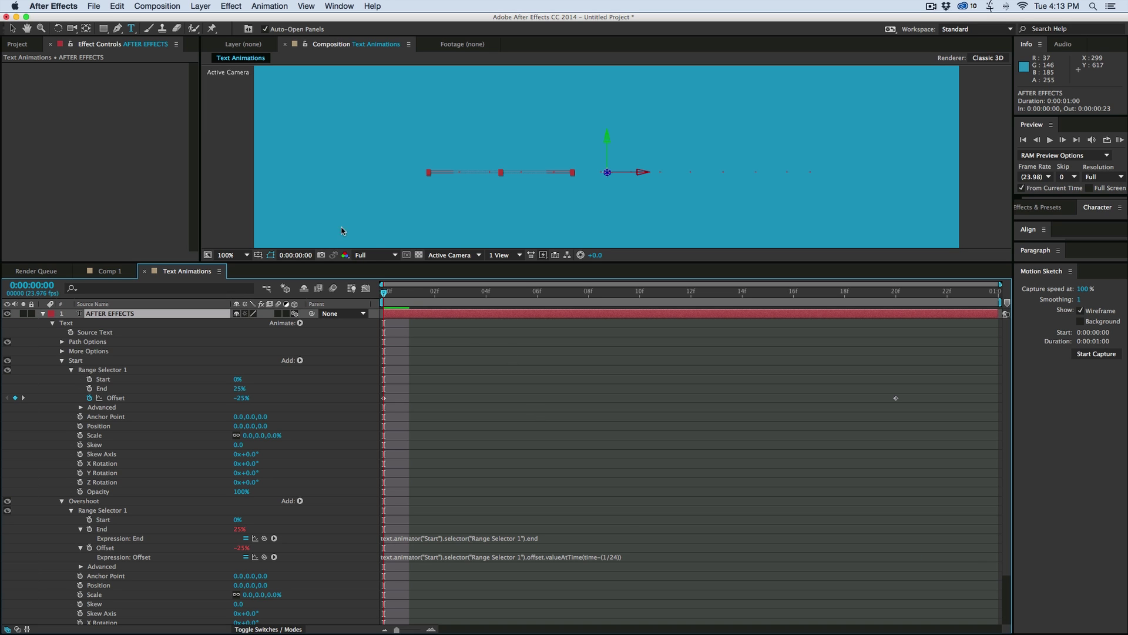
click(236, 7)
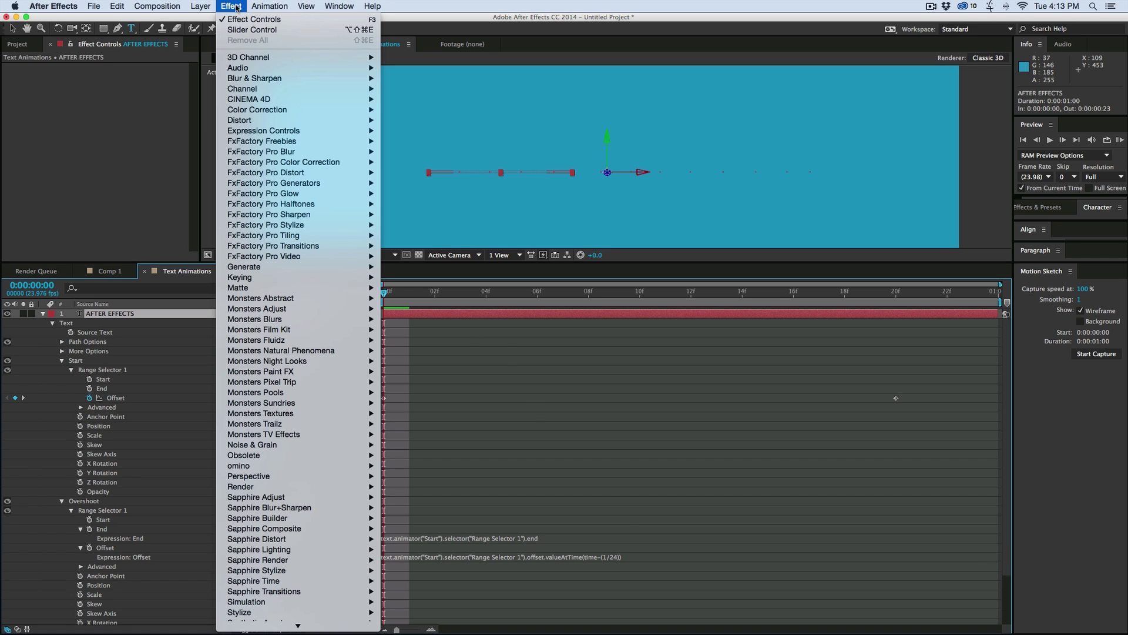
mouse_move(267, 132)
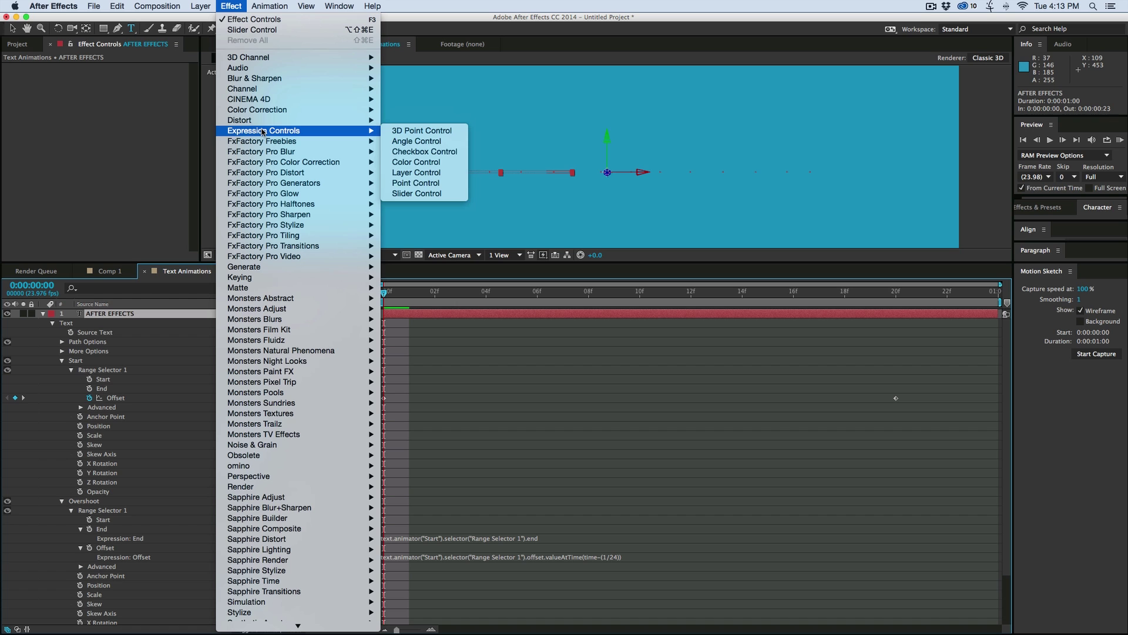
click(423, 193)
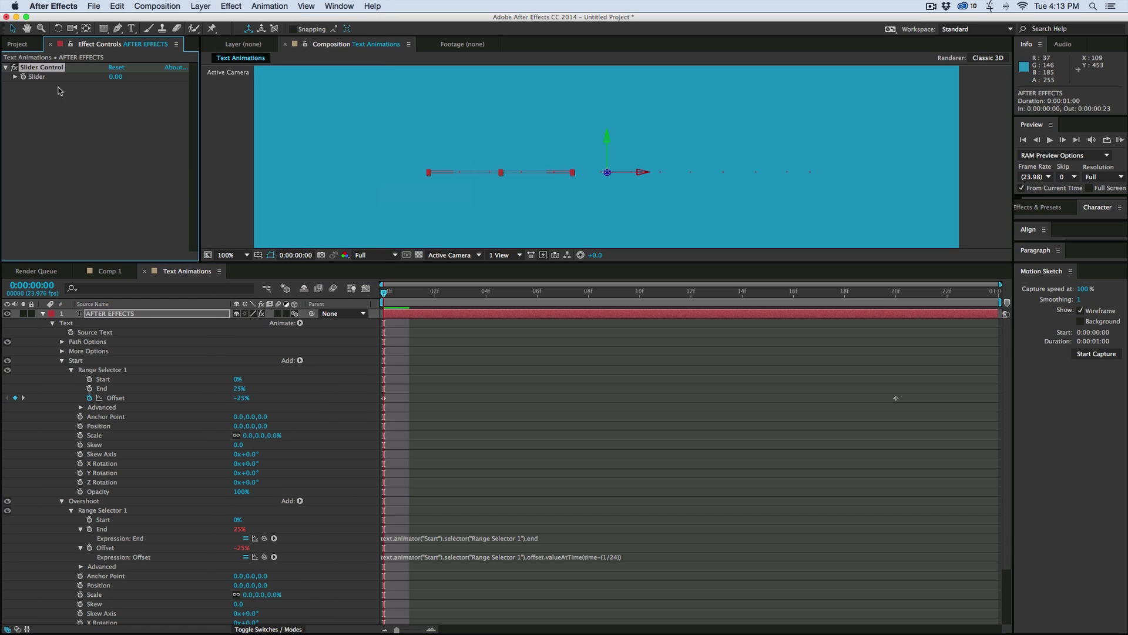
key(Return)
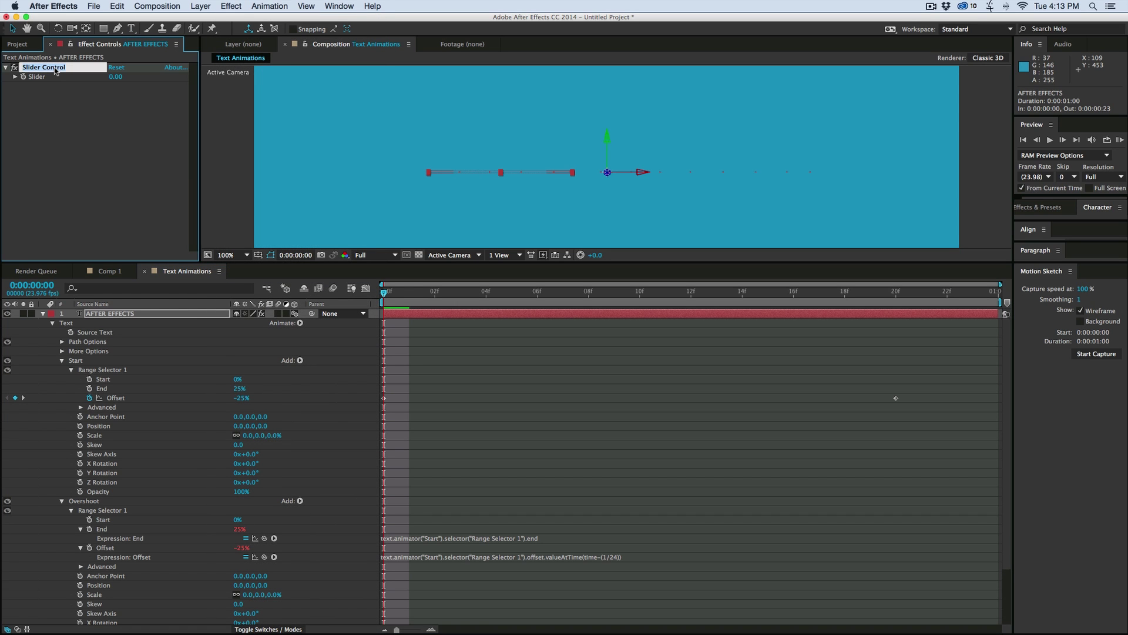
text(frame delay)
key(Return)
- Pick-whip the 1 in the Offset expression's (1/24) to the frame delay Slider
click(602, 556)
click(607, 556)
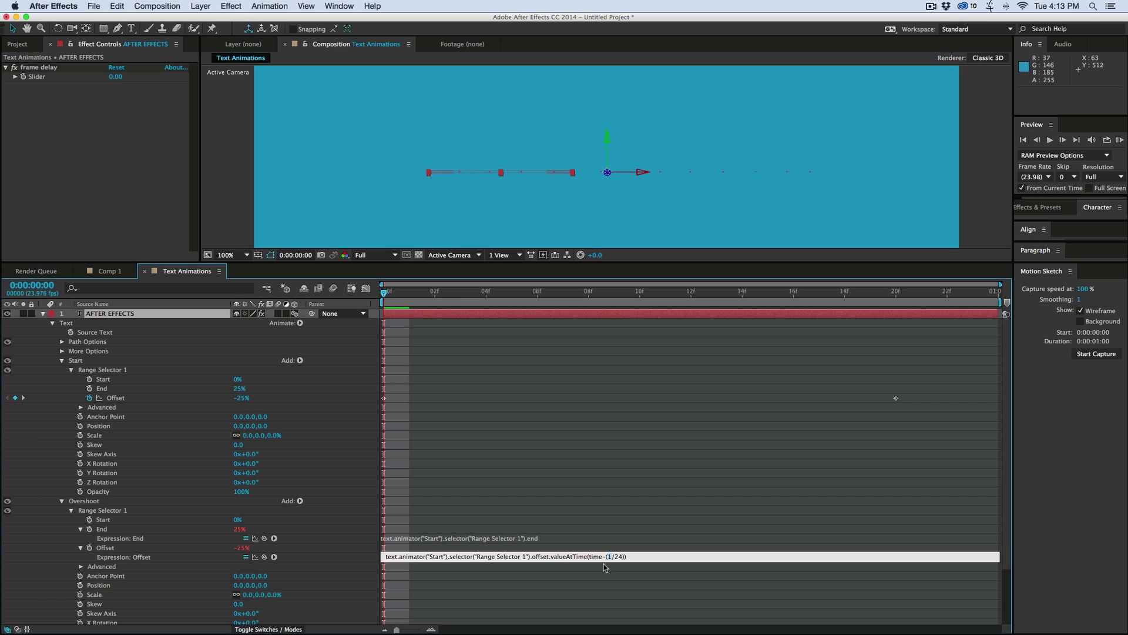
drag(264, 557, 36, 77)
click(177, 141)
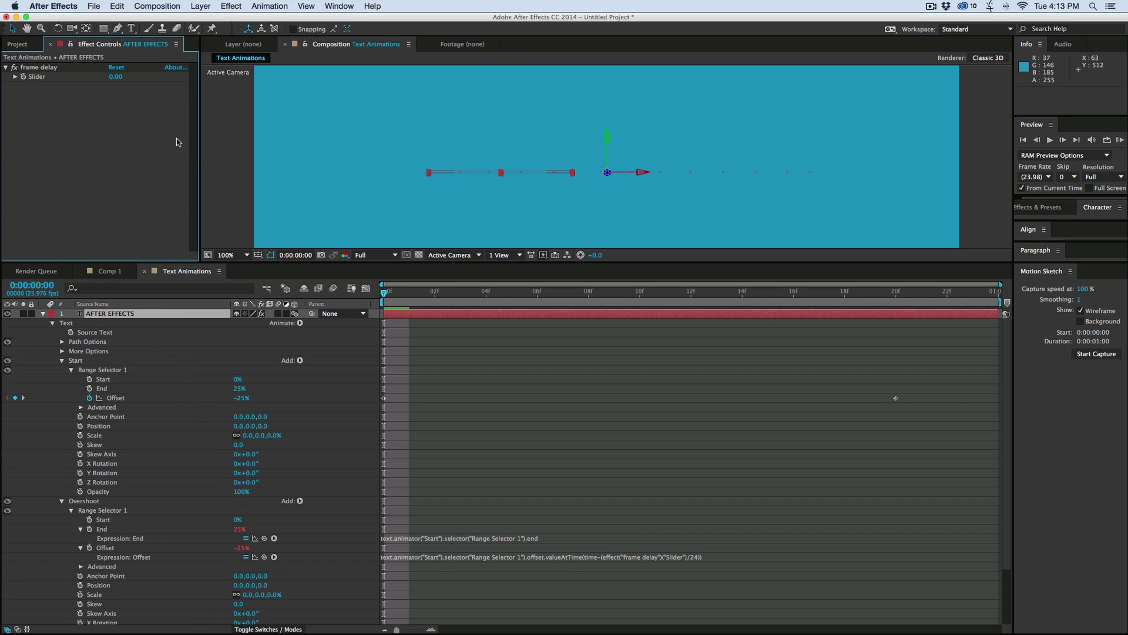
- Set the frame delay Slider to 3 and inspect the letters at frames 8 and 10
click(115, 77)
click(139, 120)
drag(413, 294, 680, 302)
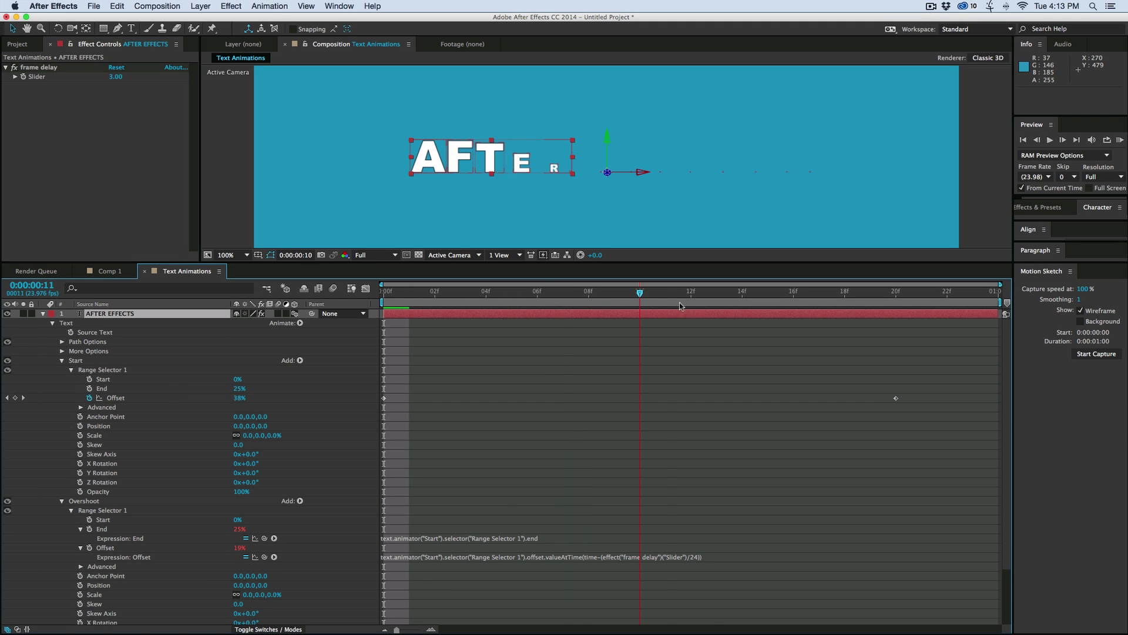
click(588, 298)
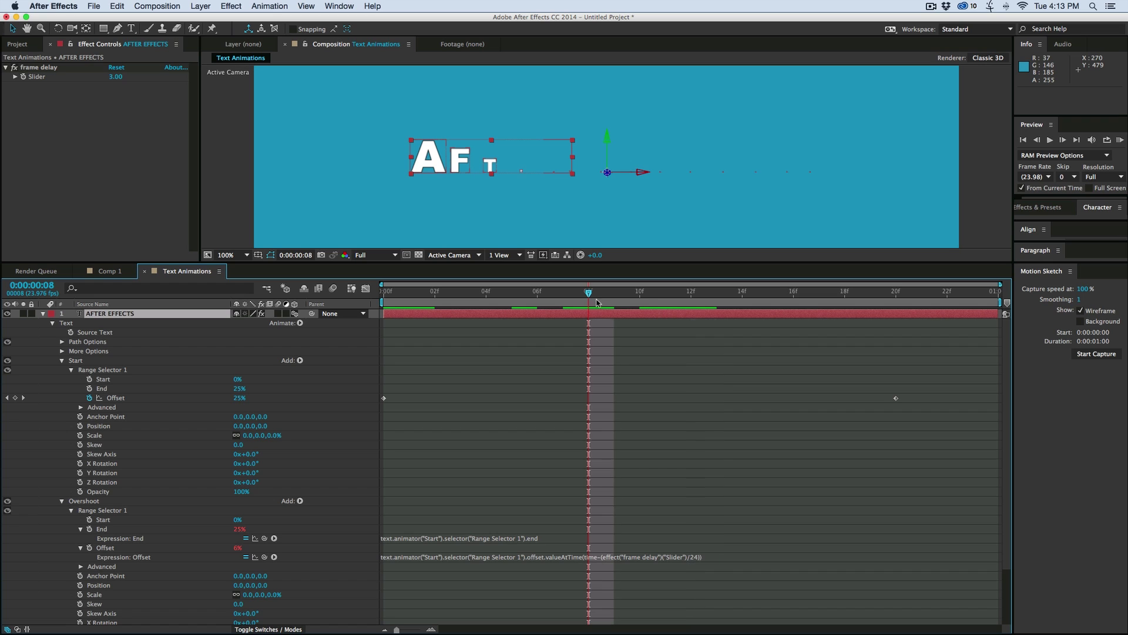
click(640, 298)
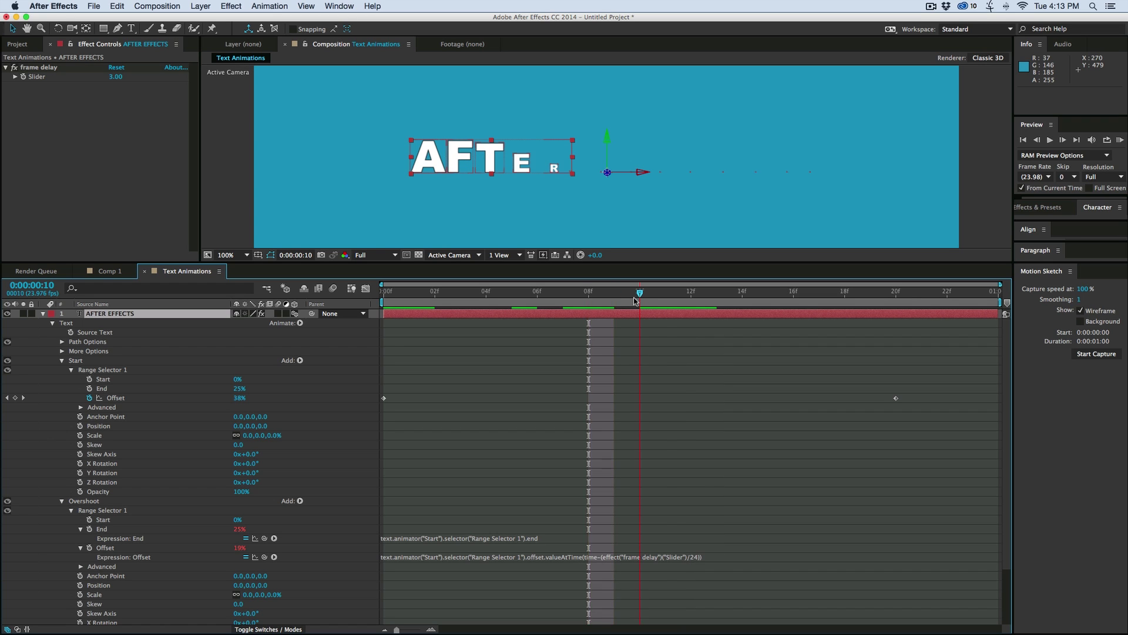
click(61, 361)
click(61, 360)
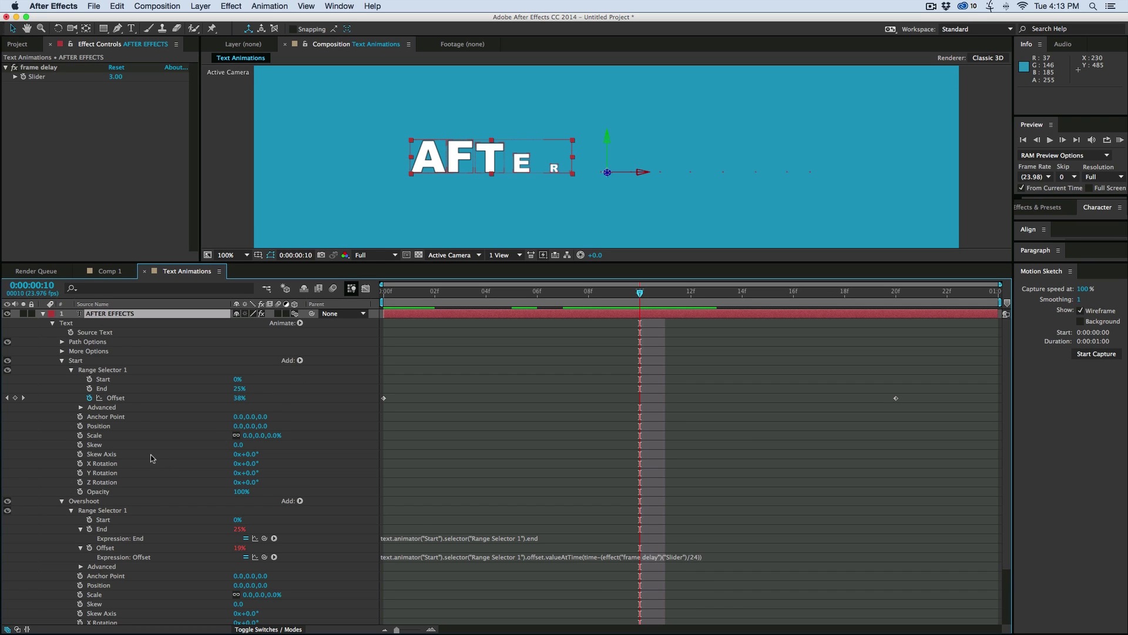
scroll(150, 454, down, 3)
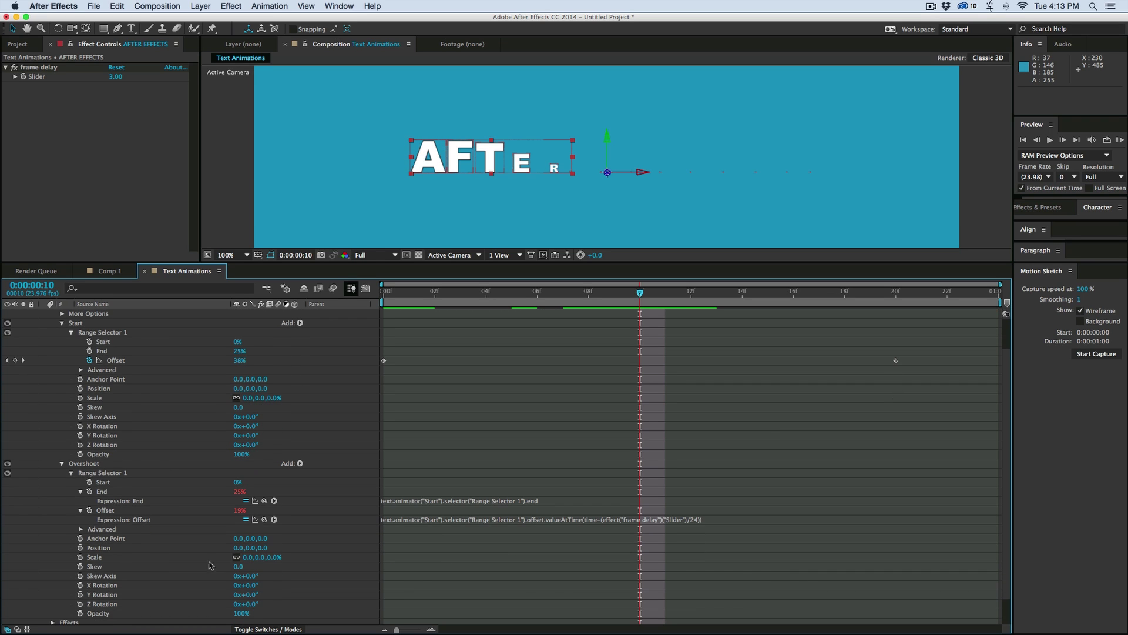
- Give the Overshoot animator Scale 150% and Z Rotation 45°, previewing the swell
click(250, 557)
key(Return)
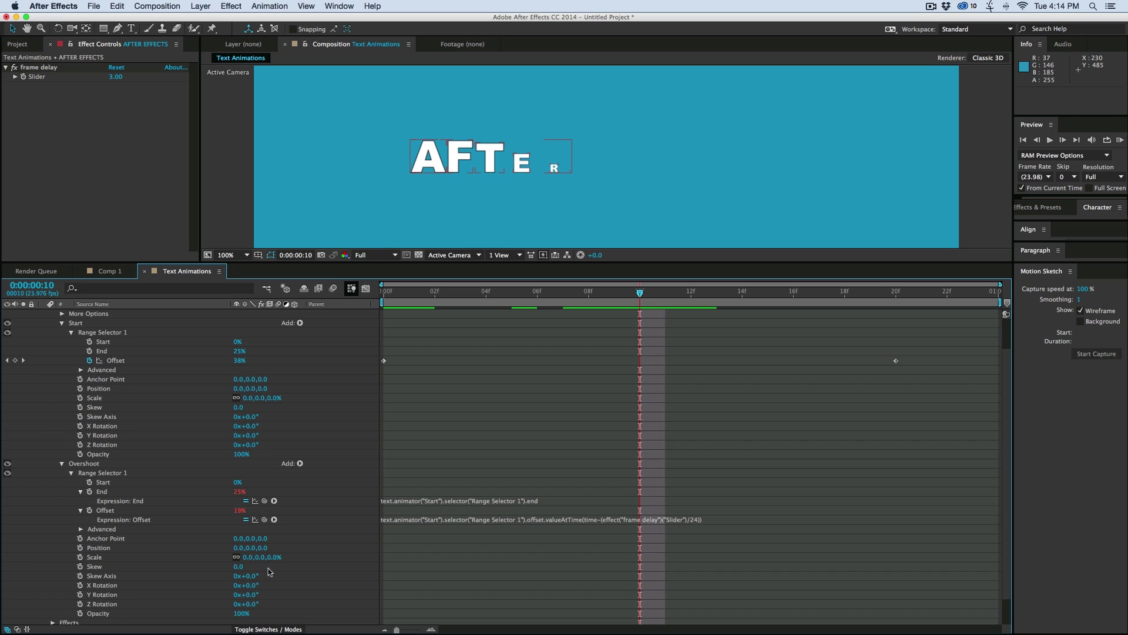
click(257, 558)
key(Return)
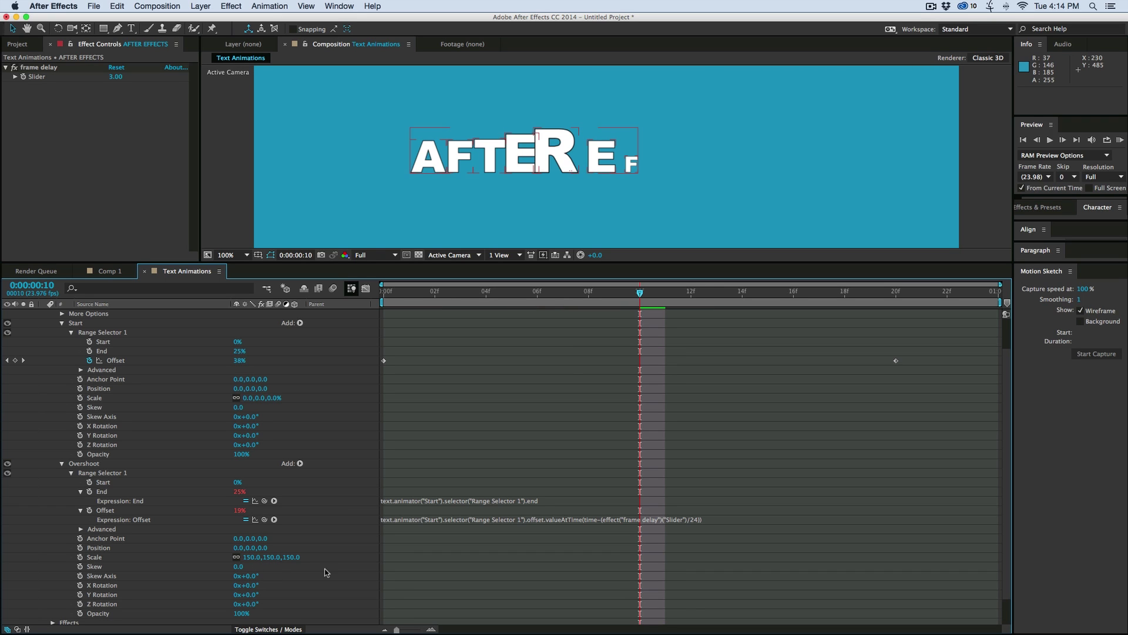
key(space)
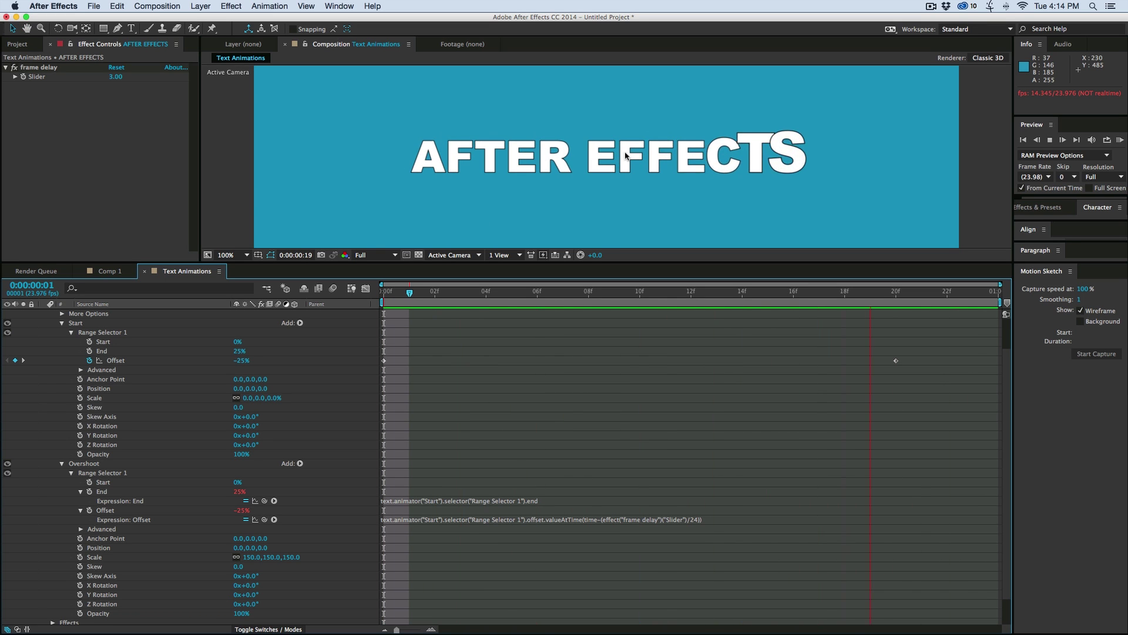
key(space)
key(space)
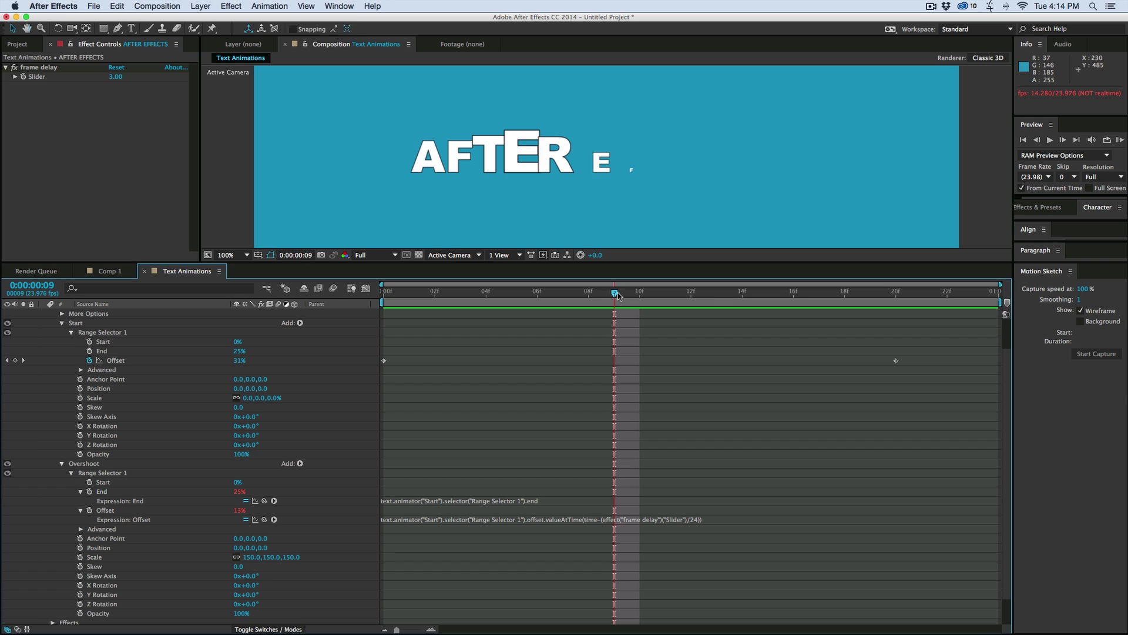
key(space)
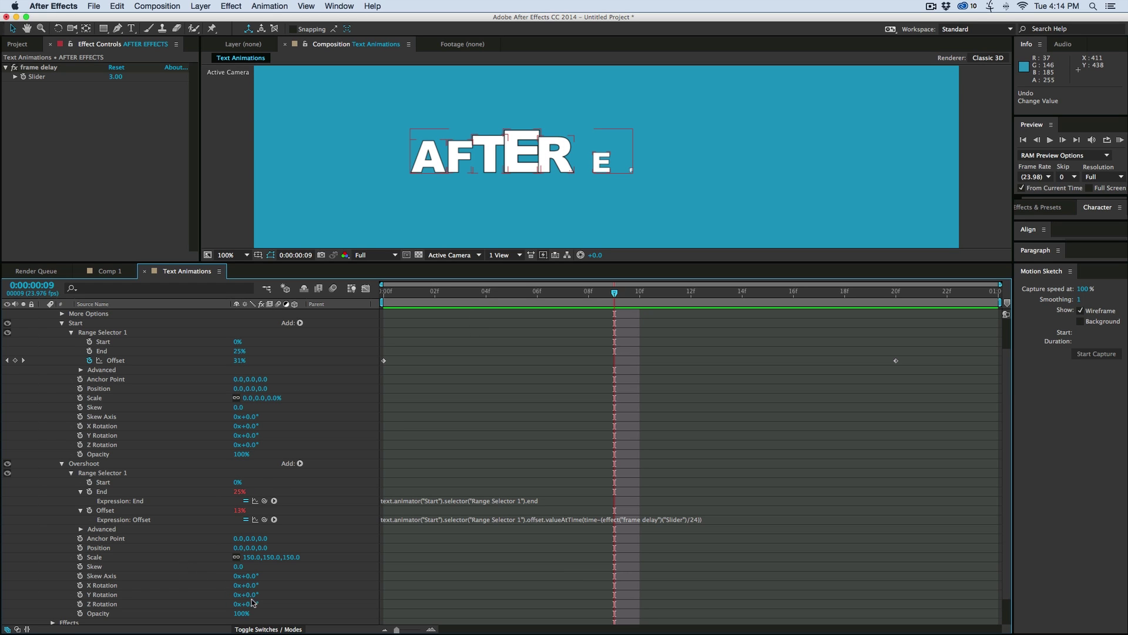
drag(252, 604, 478, 294)
- Preview the 45° Overshoot tilt, then try an Overshoot Anchor Point Y of 72 and preview it
key(space)
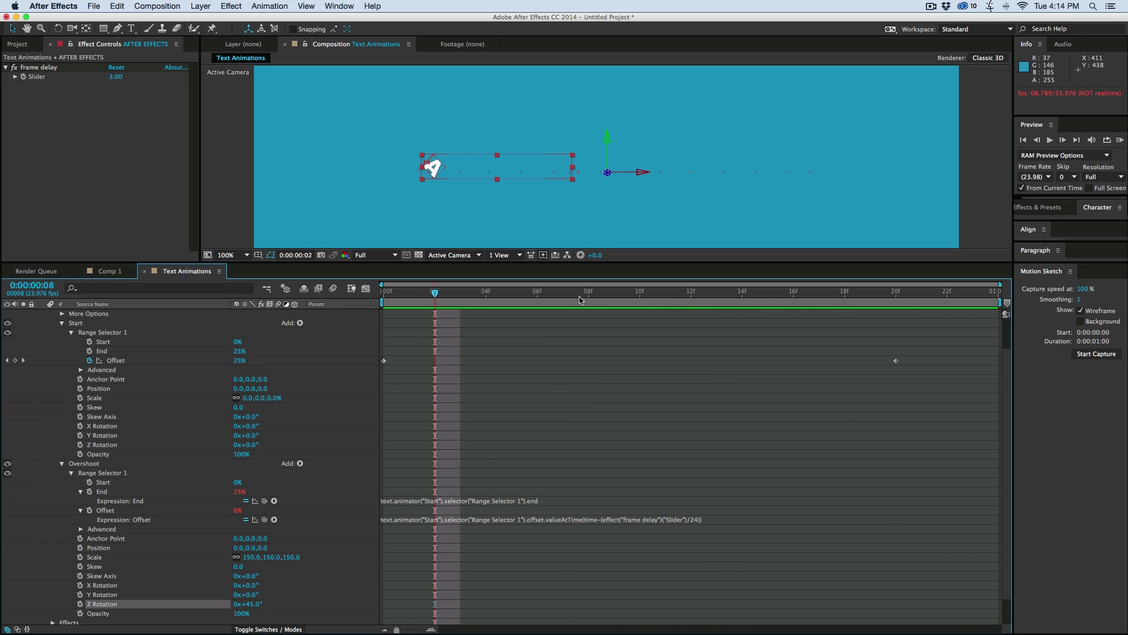
key(space)
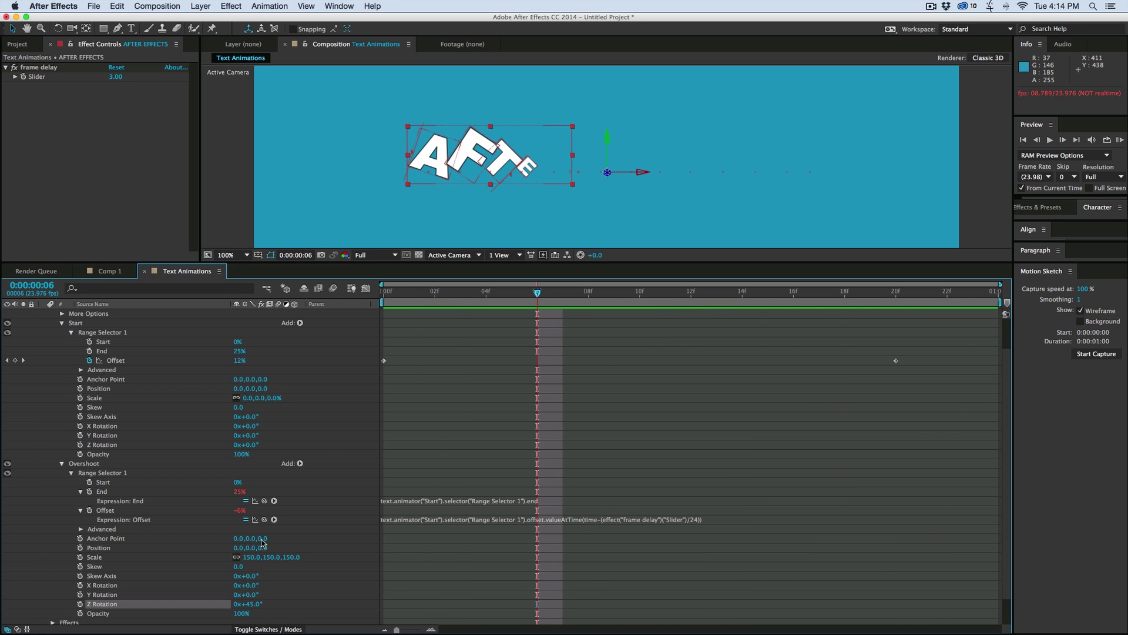
click(251, 538)
text(72)
key(Return)
key(space)
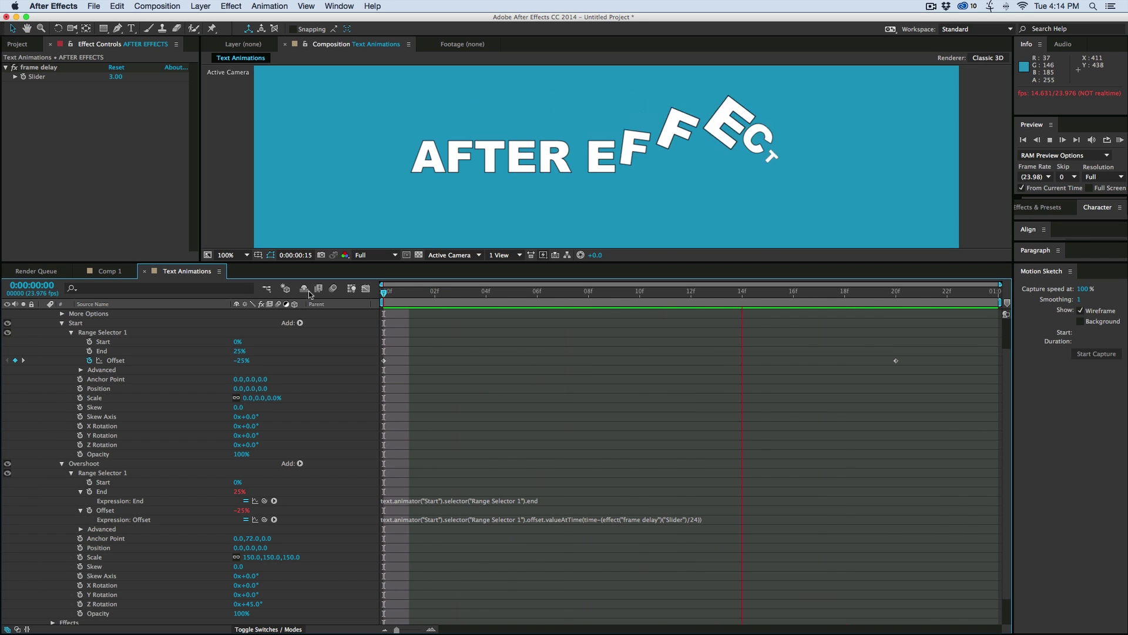
key(space)
key(space)
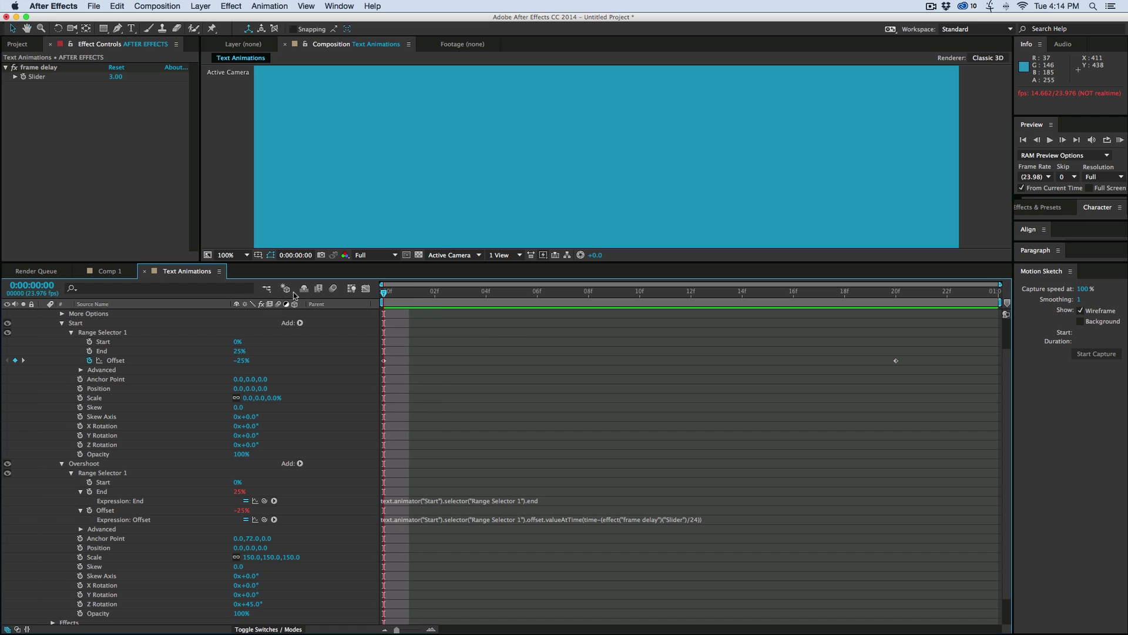
- At frame 10, reset the Overshoot Z Rotation and Anchor Point Y both to 0
click(642, 295)
click(255, 604)
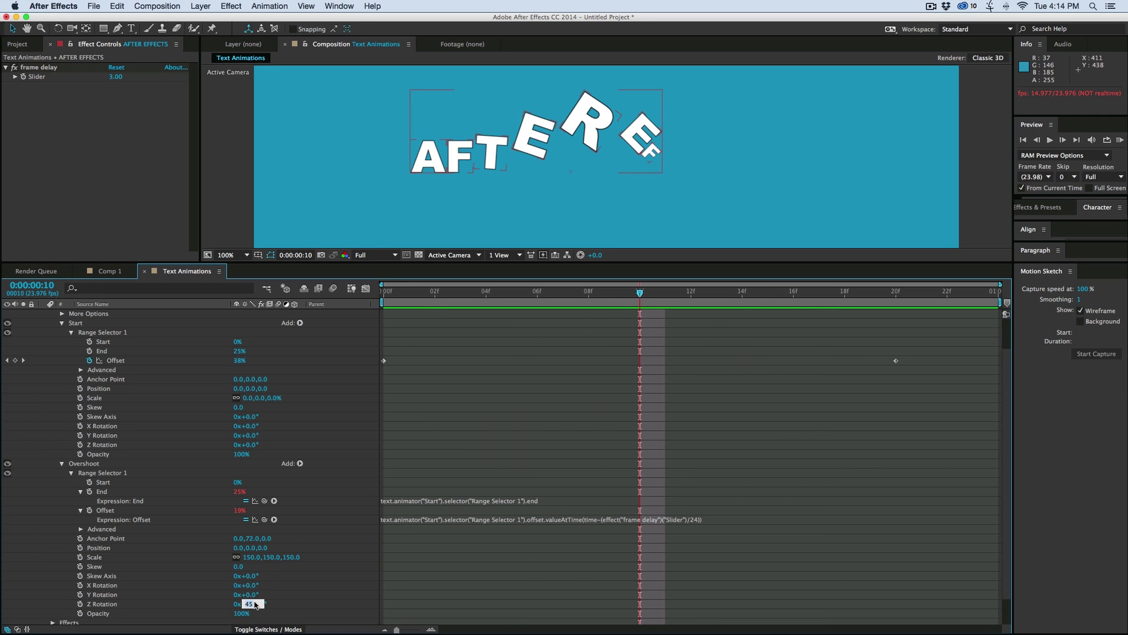
text(0)
key(Return)
click(252, 539)
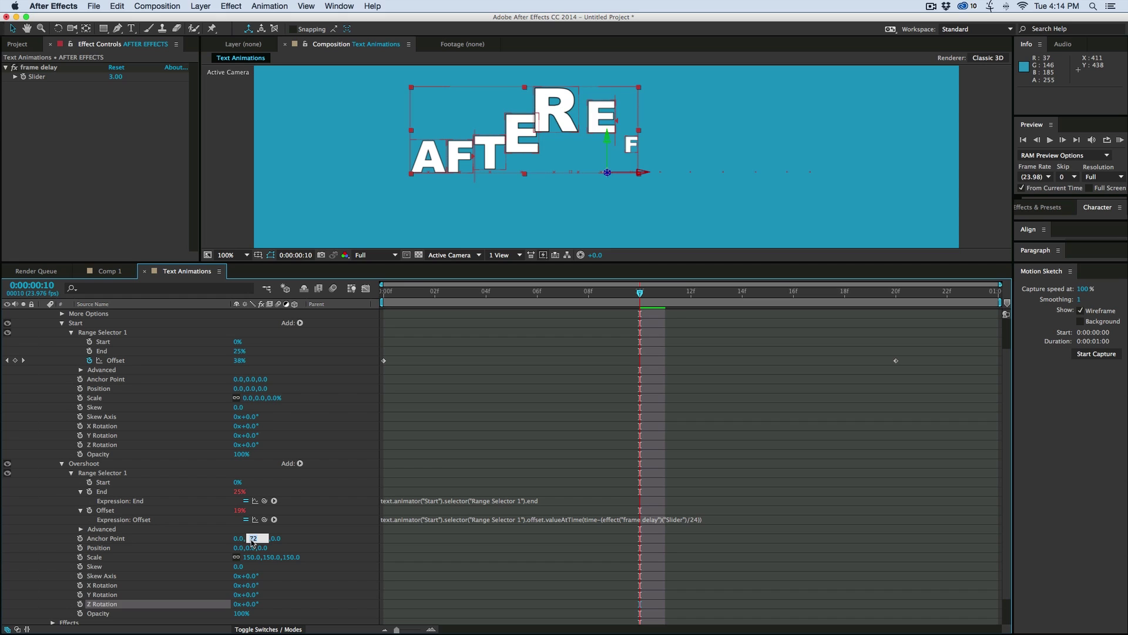
text(0)
key(Return)
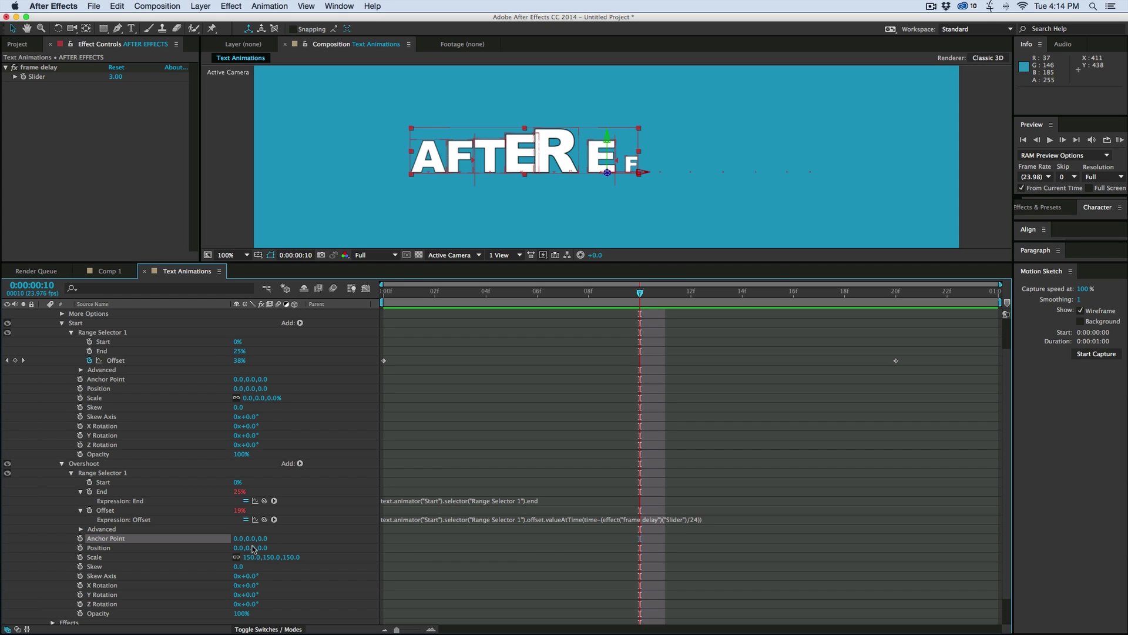
- Set Overshoot Position Y to -47 and Start Position Y to 113, then preview the rise
drag(252, 550, 246, 523)
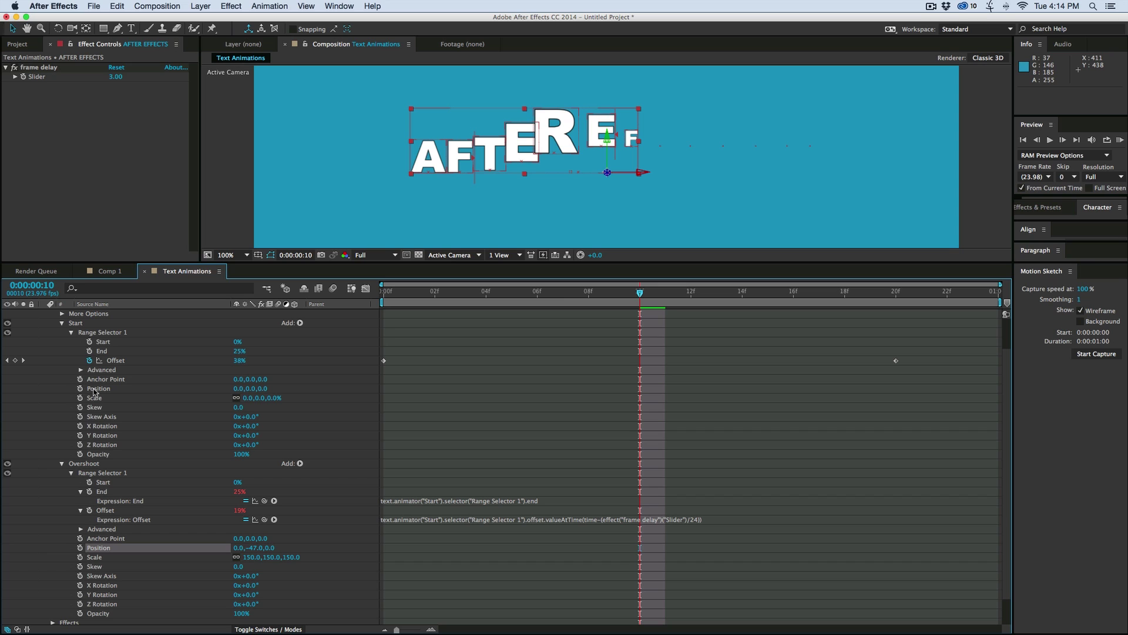
drag(250, 391, 311, 390)
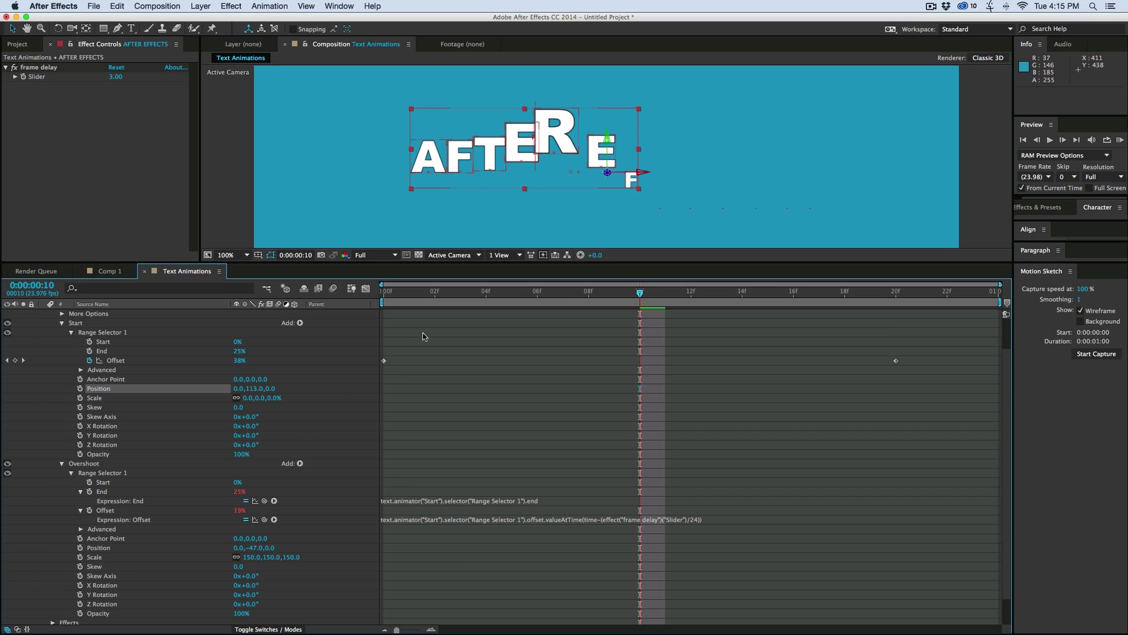
click(414, 292)
click(424, 376)
key(space)
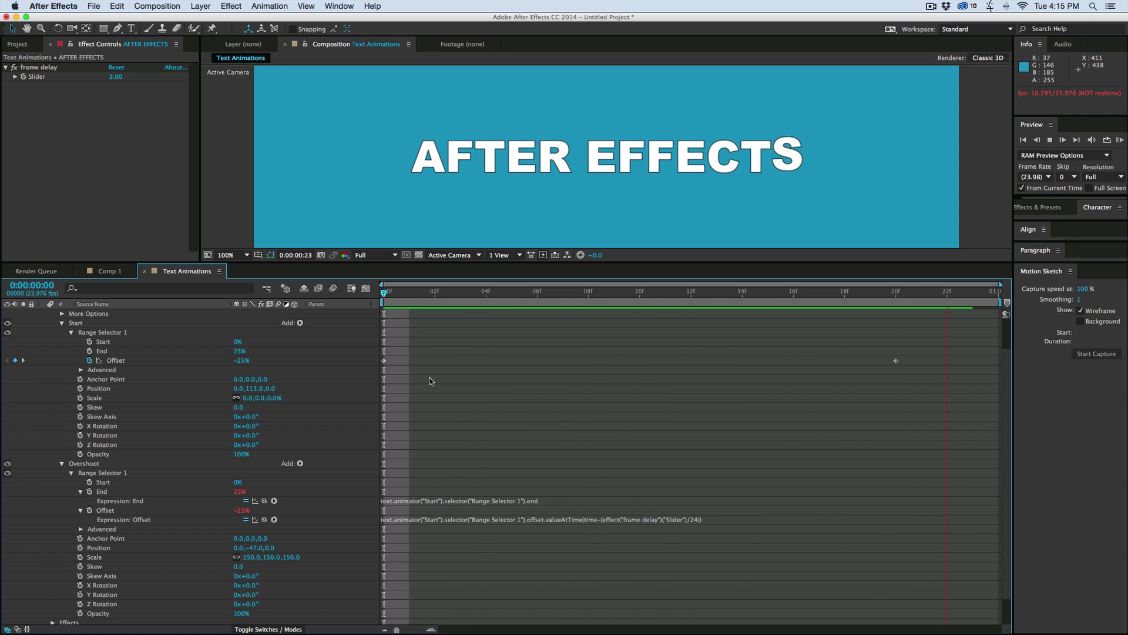
key(space)
key(space)
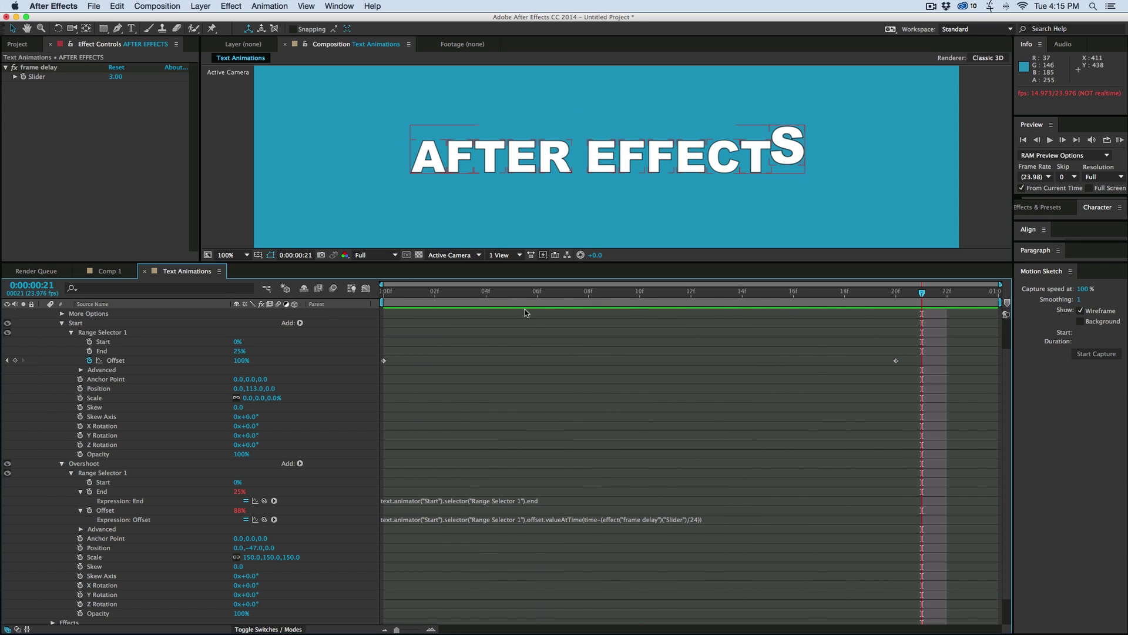
click(77, 323)
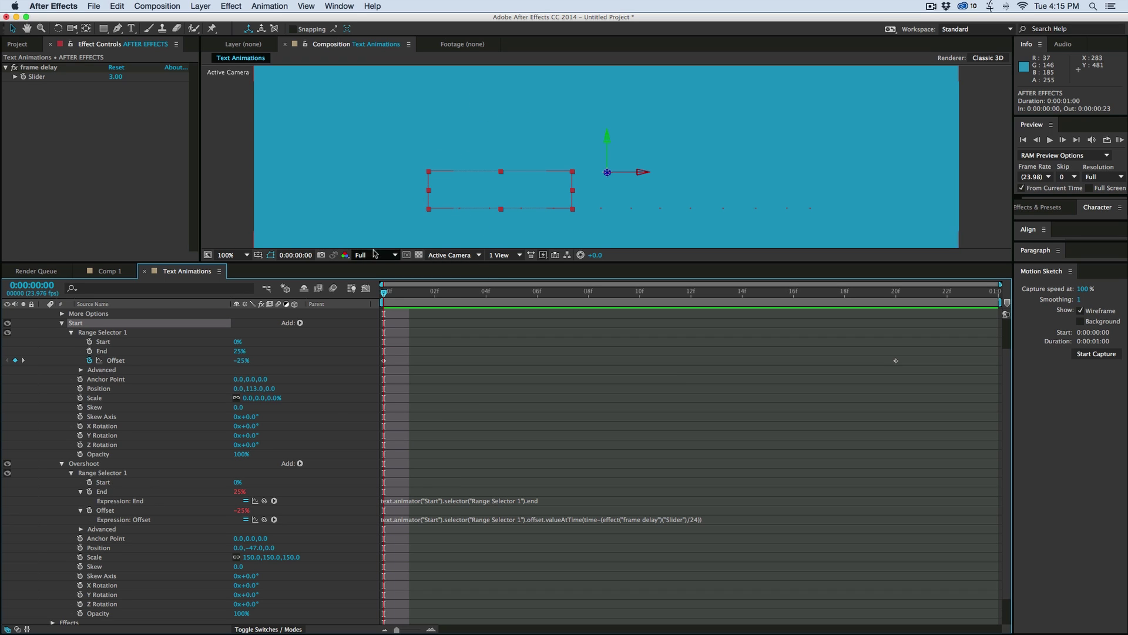
key(space)
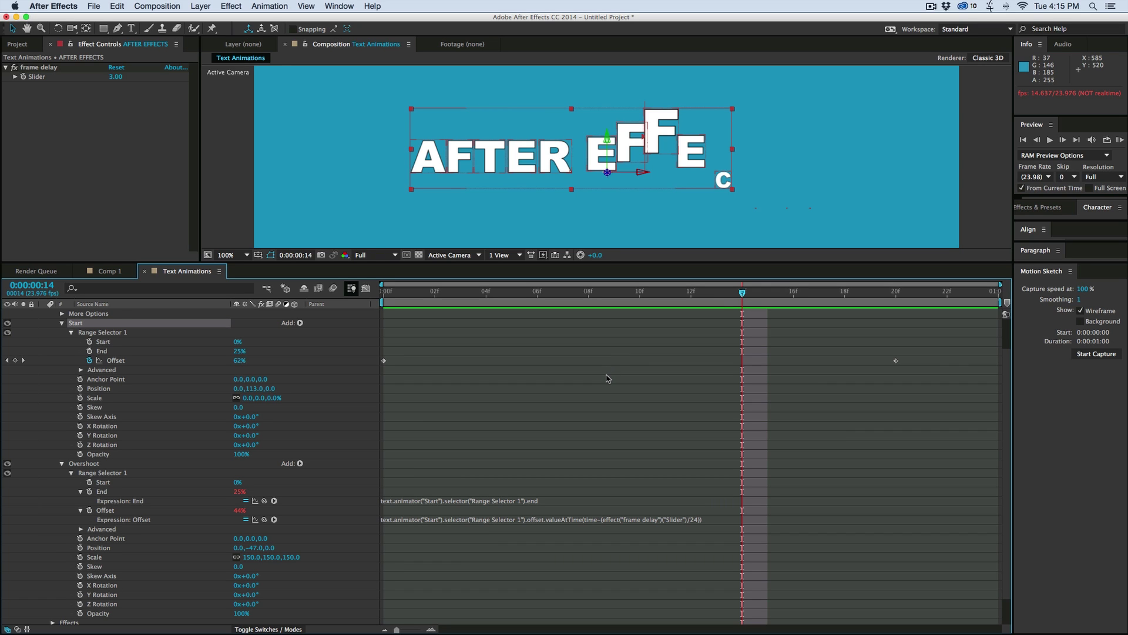
key(Home)
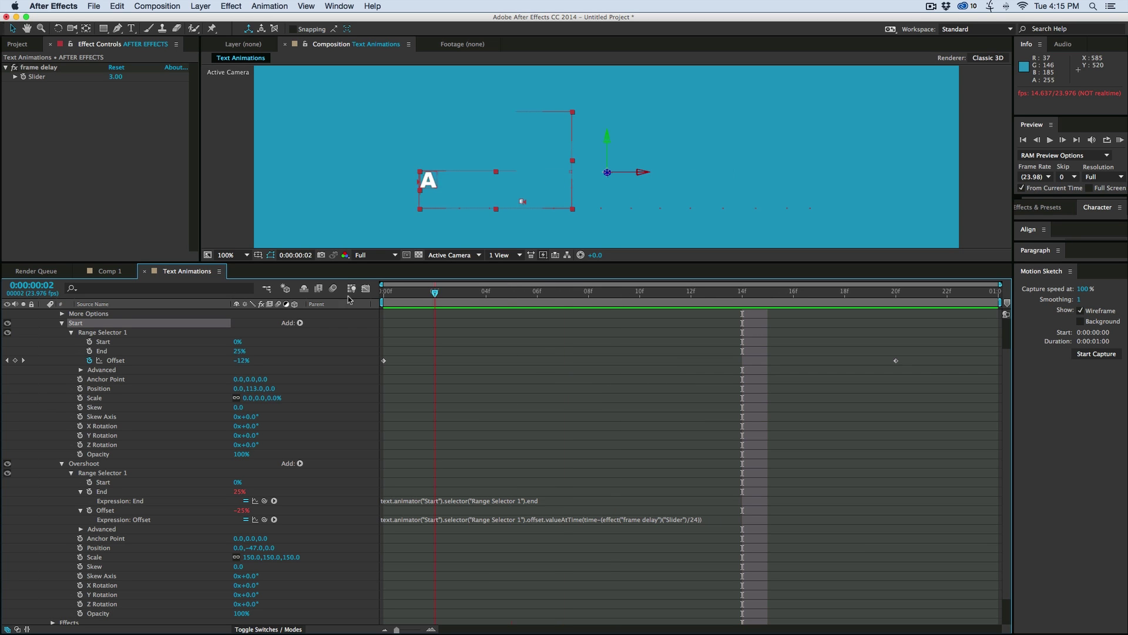
key(space)
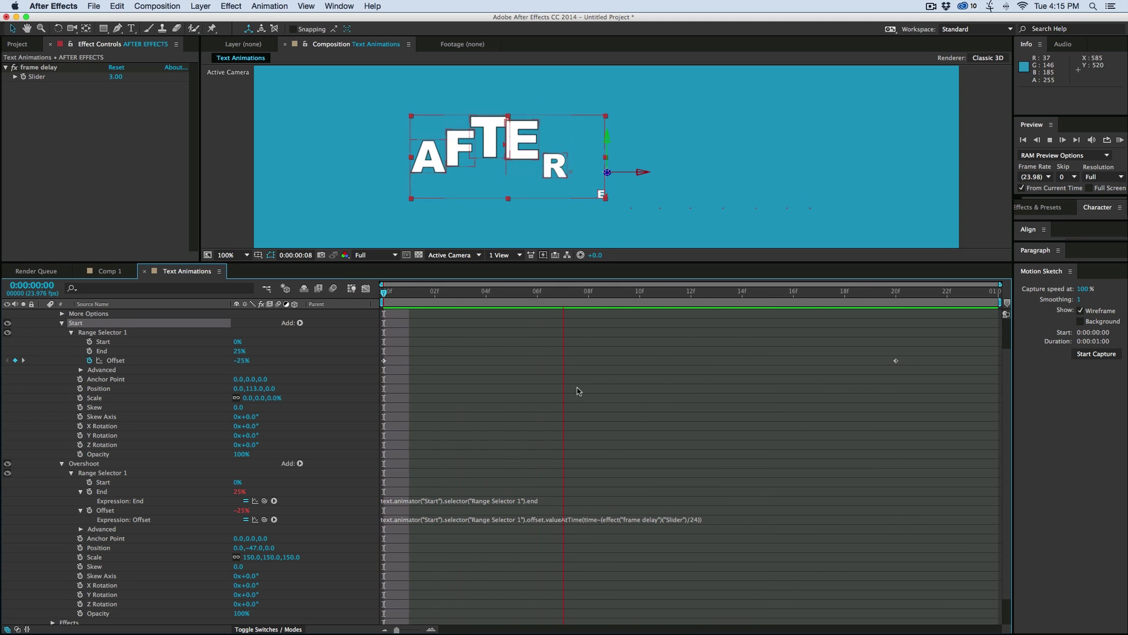
click(537, 292)
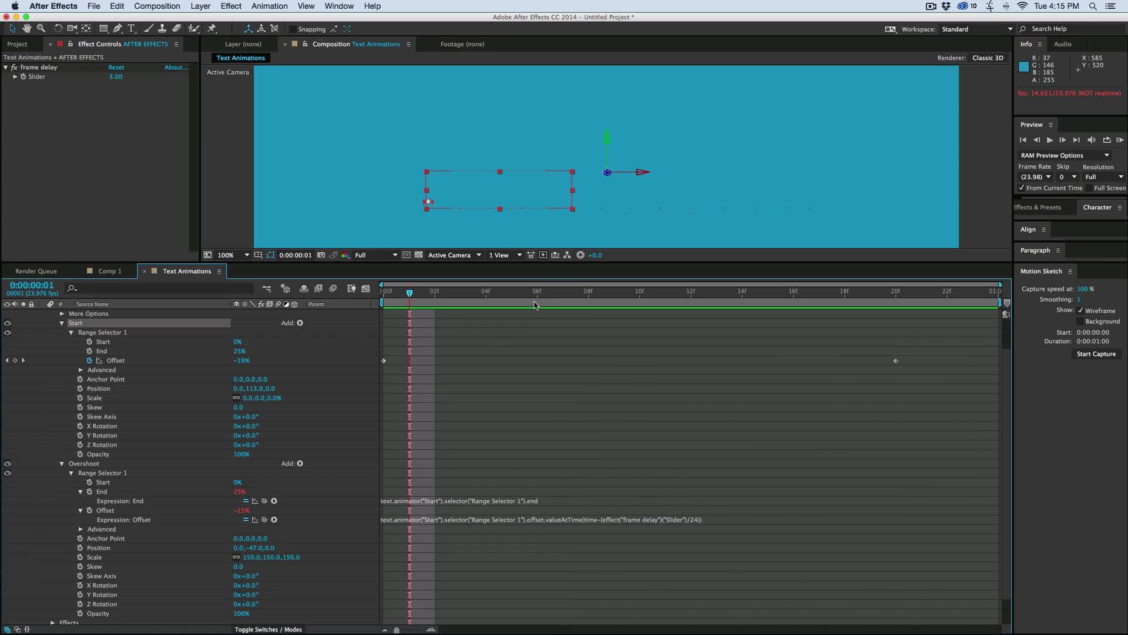
key(space)
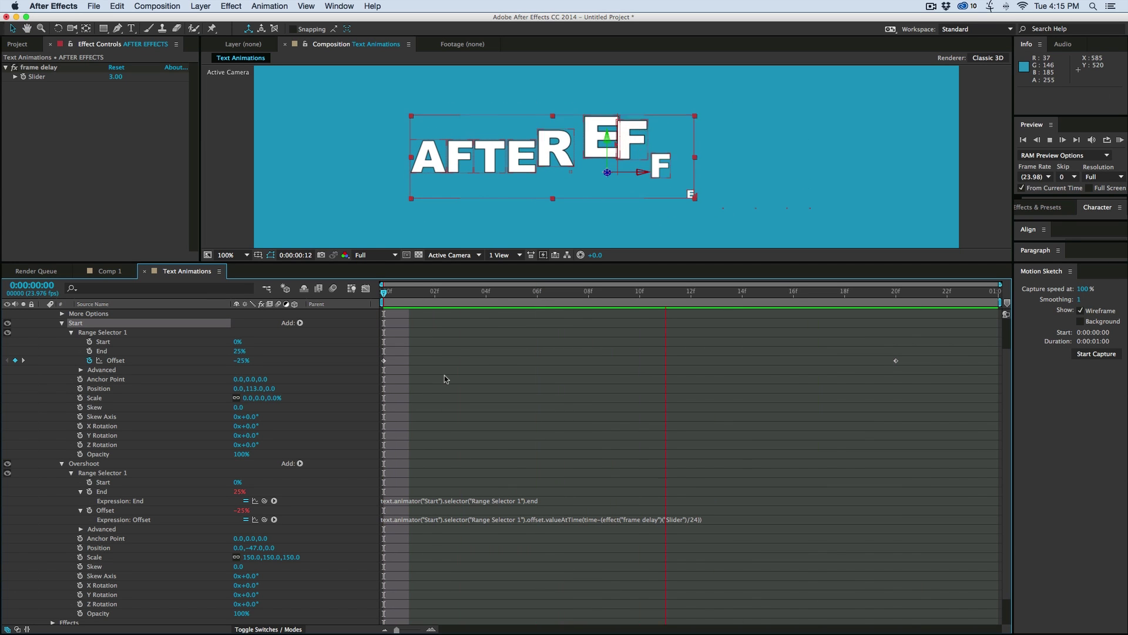